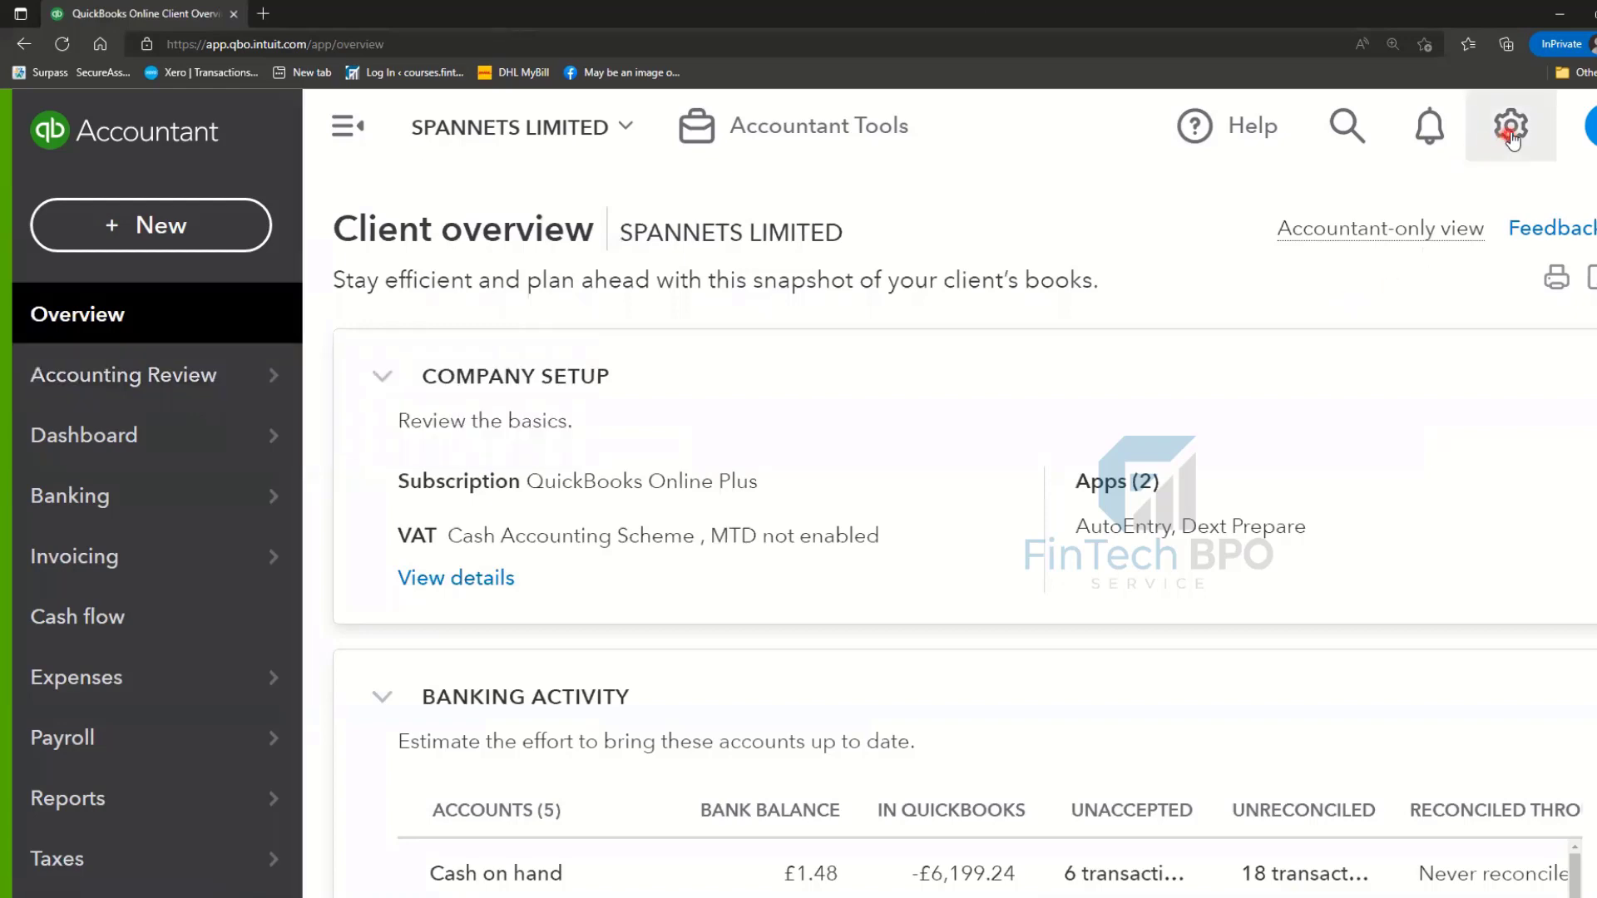
- Go to Manage users from the gear menu and start adding a new user
click(1513, 133)
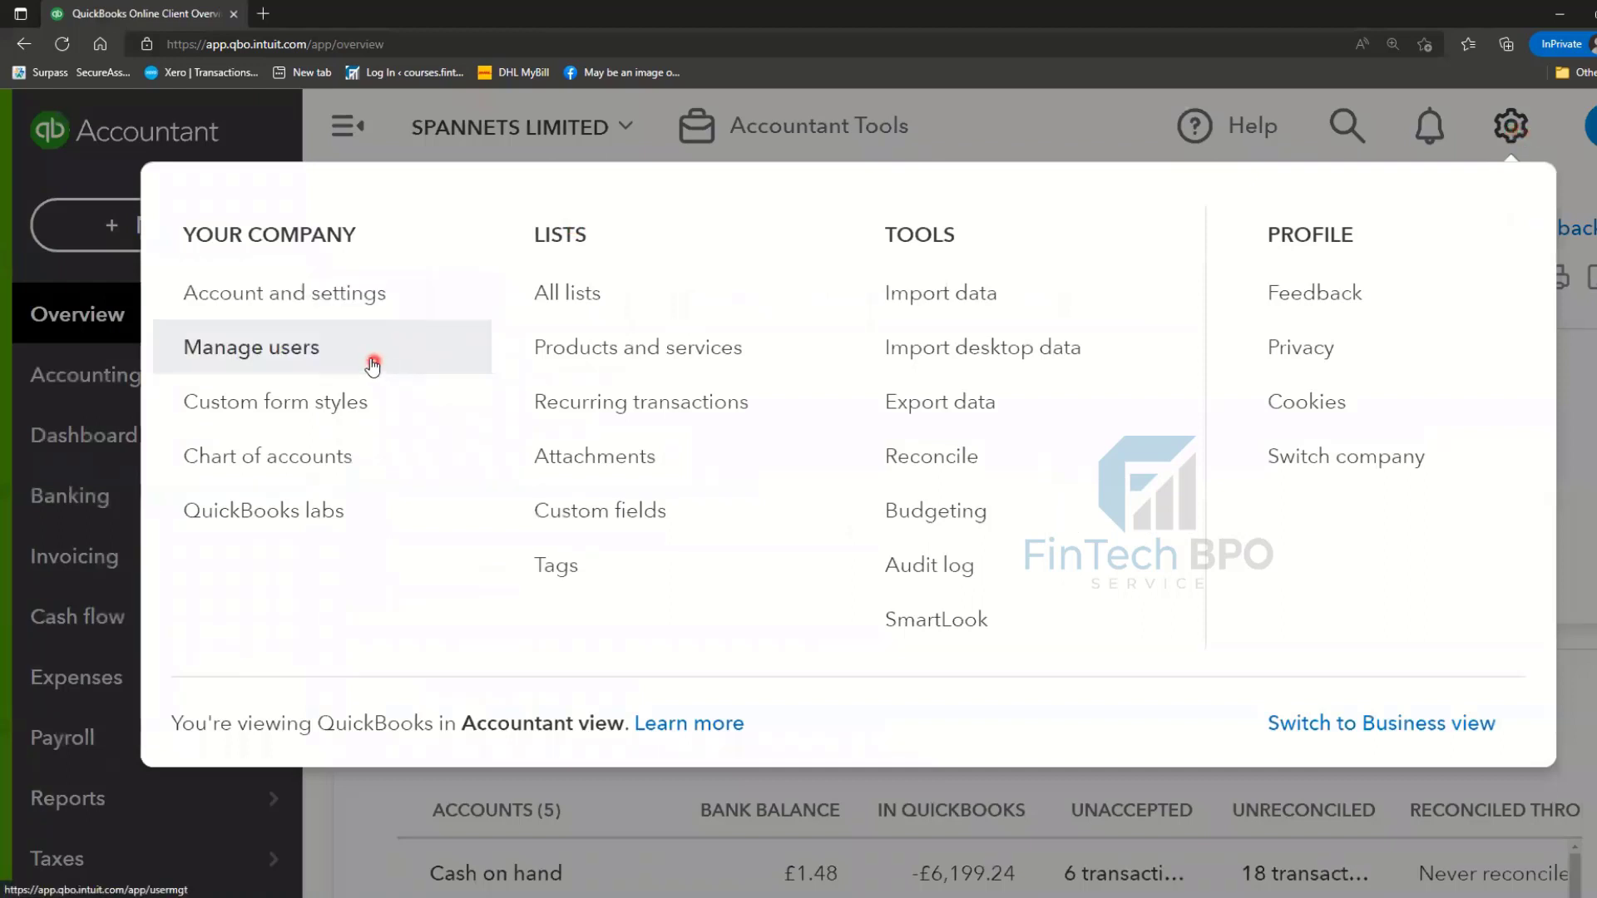
click(310, 356)
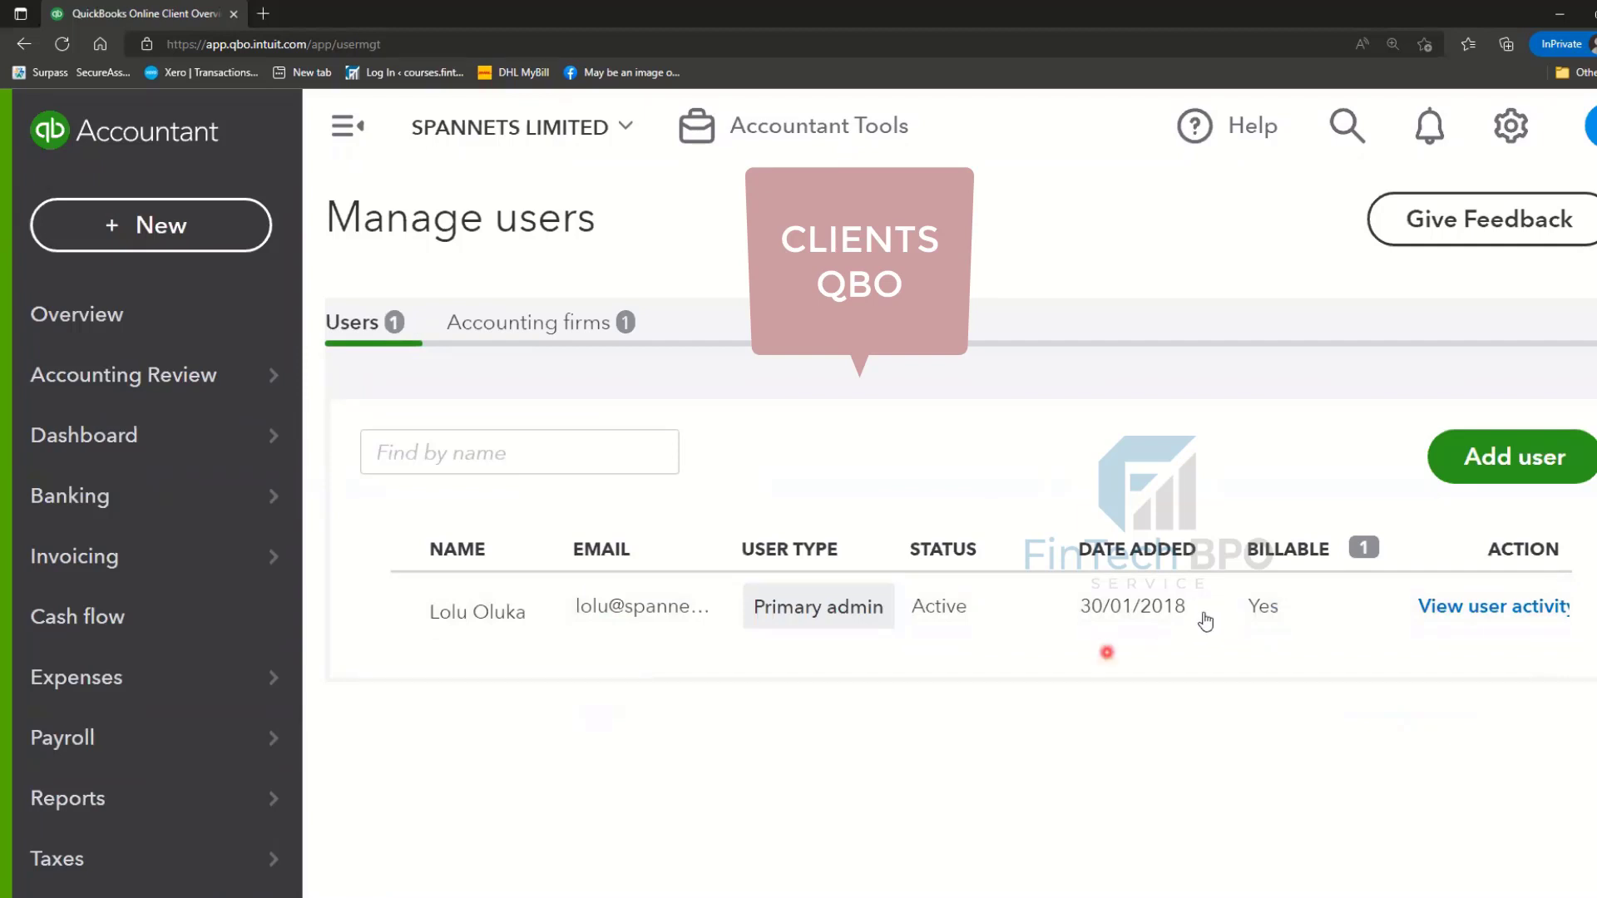
click(1514, 466)
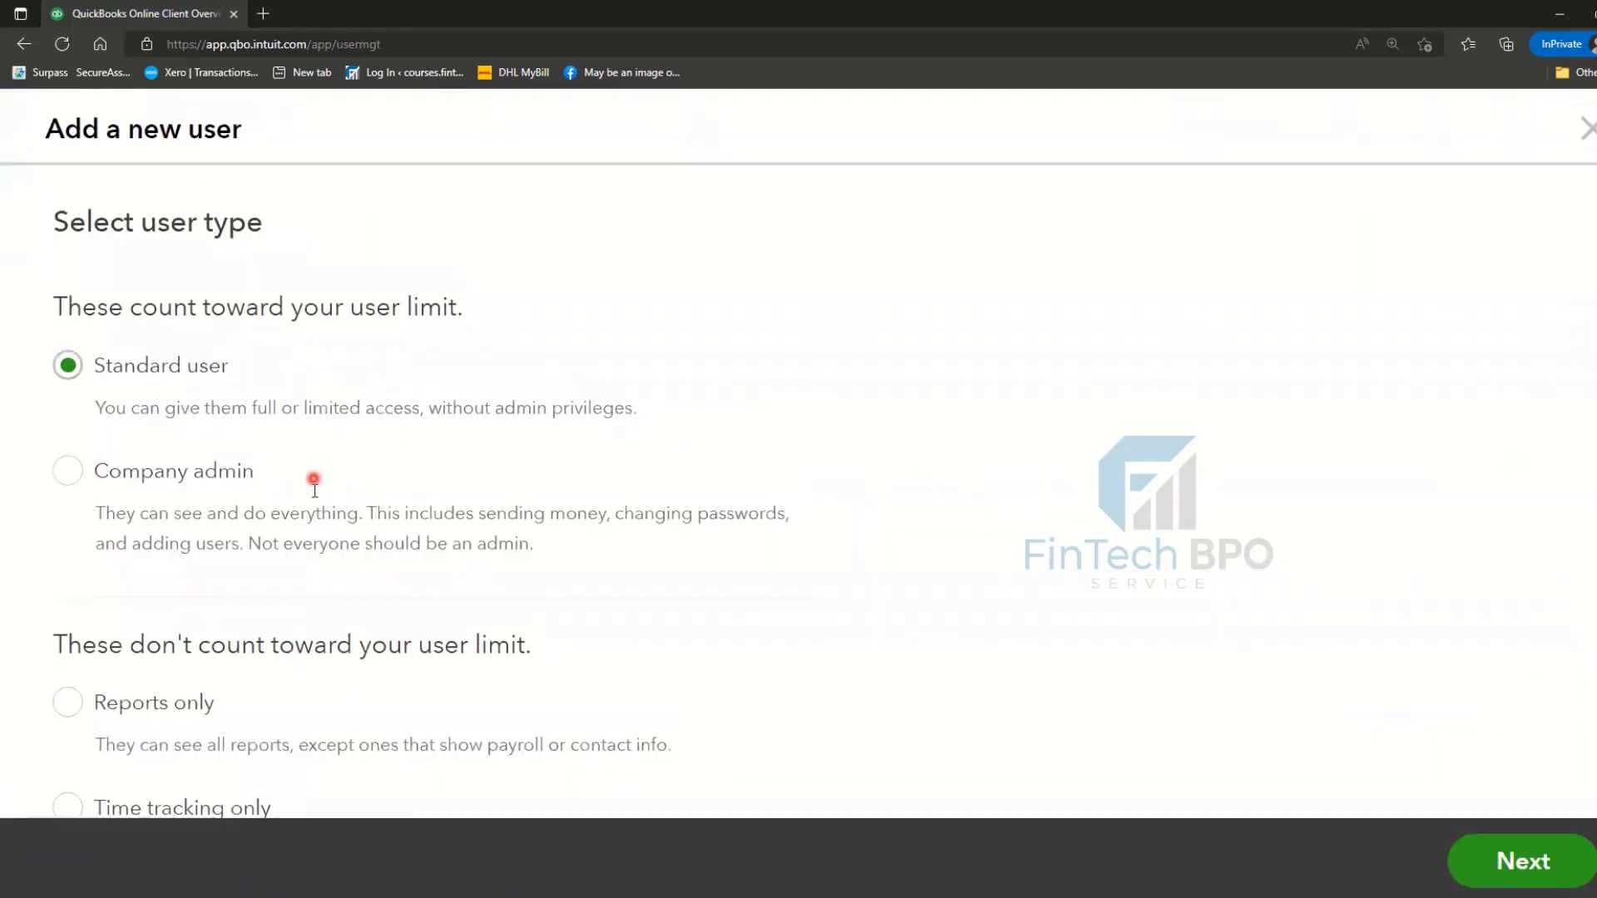
- Select Company admin as the new user type and continue to the contact info step
scroll(312, 483, down, 1)
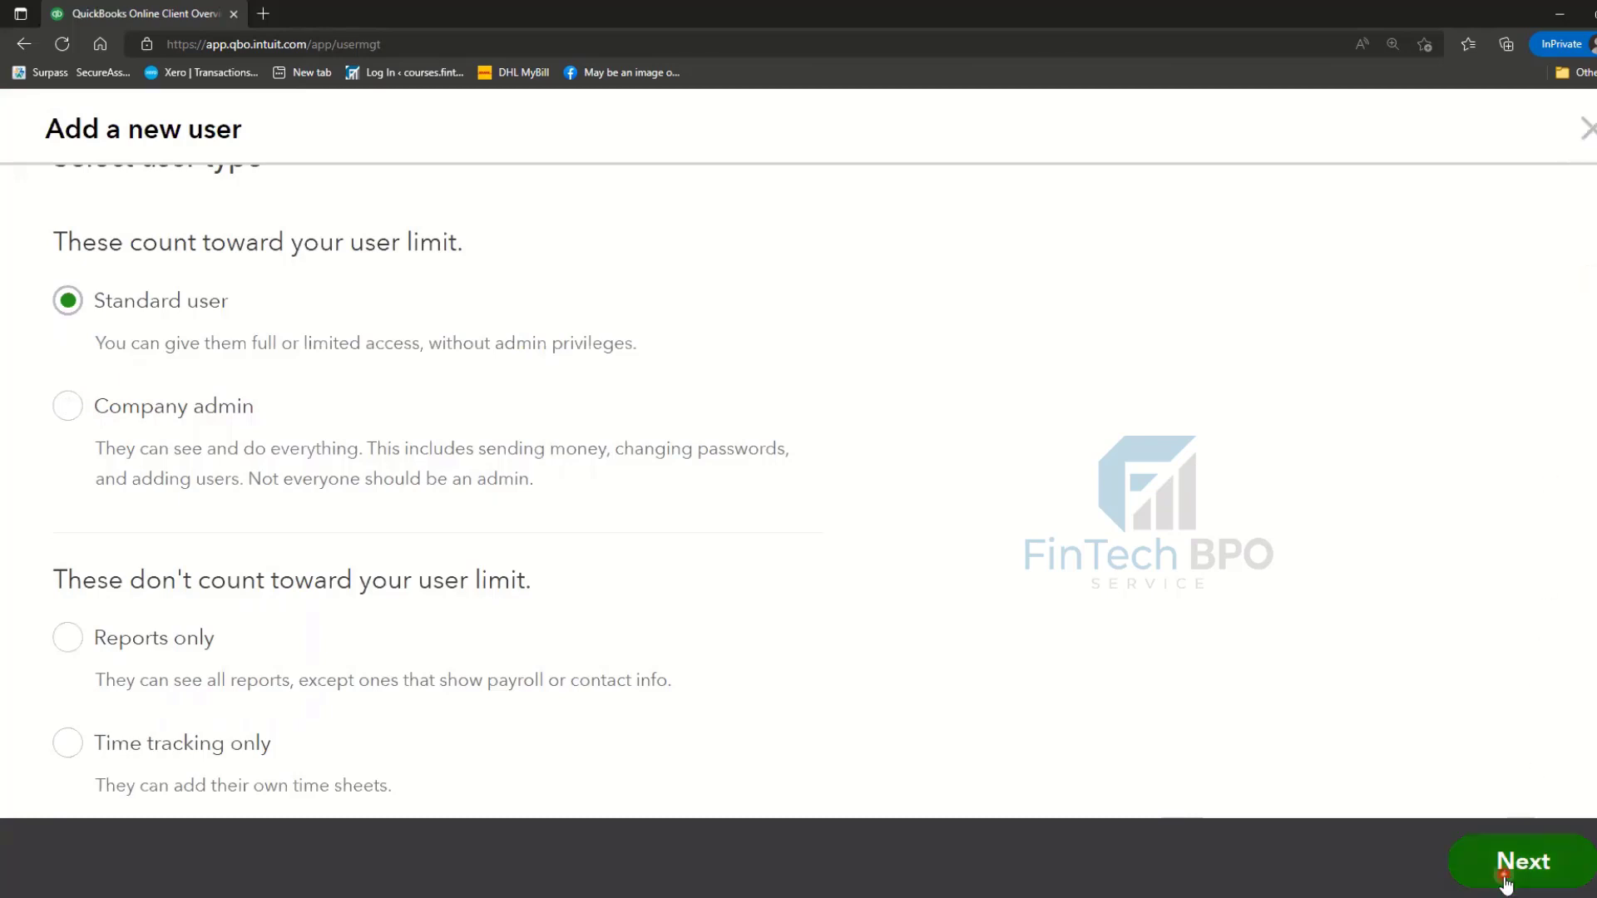
click(67, 405)
click(1497, 861)
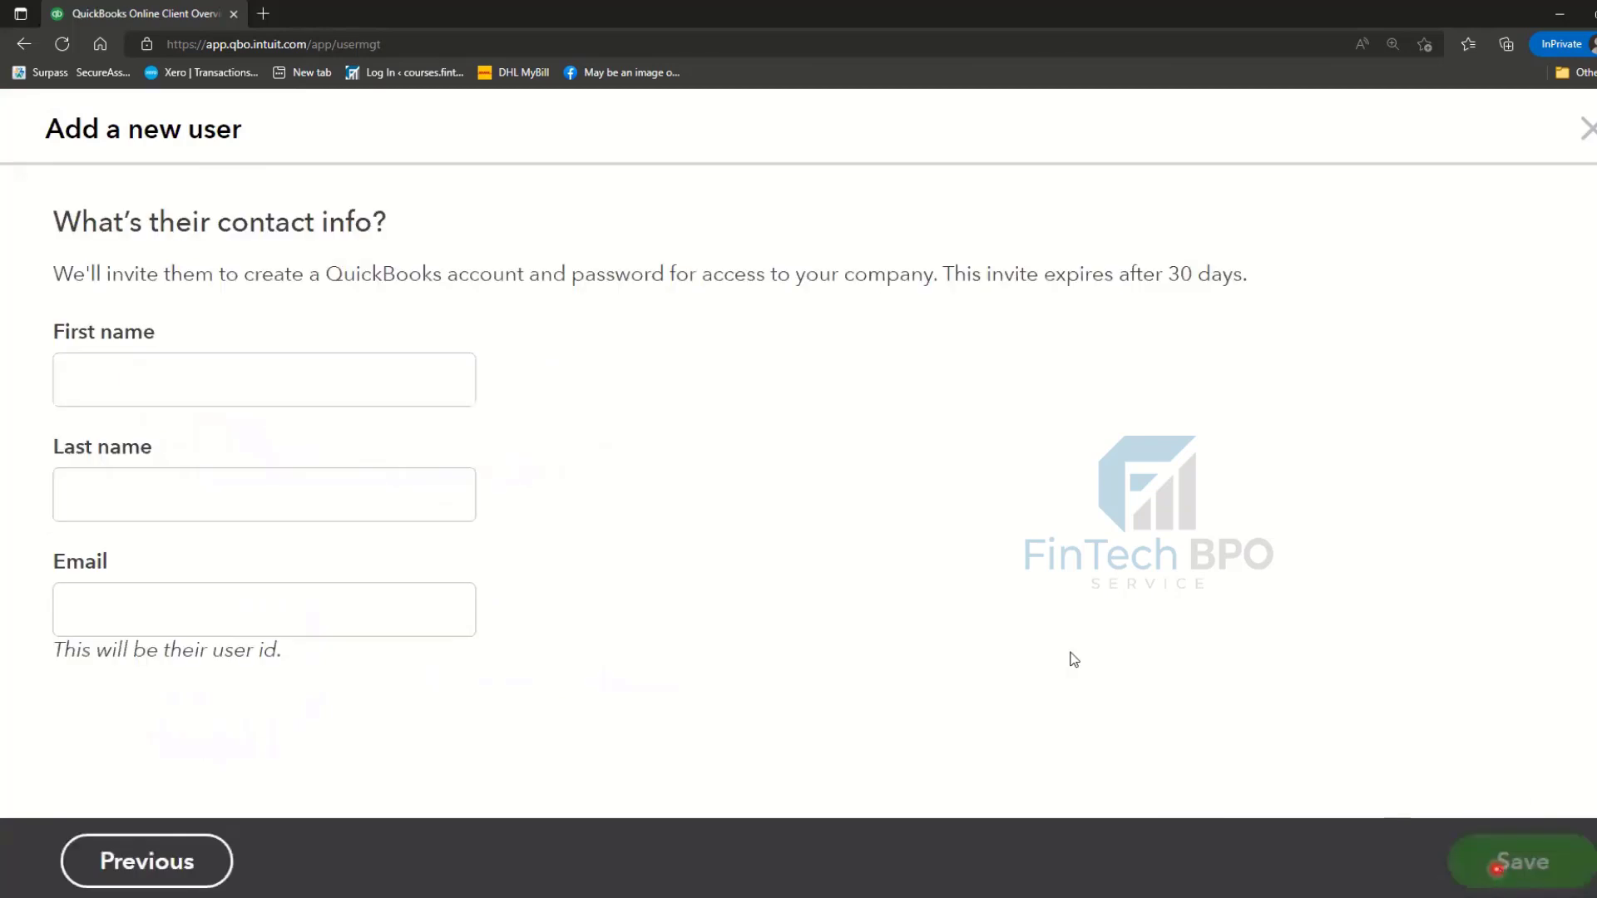
- Click through the new user's First name, Last name and Email fields without entering anything
click(268, 363)
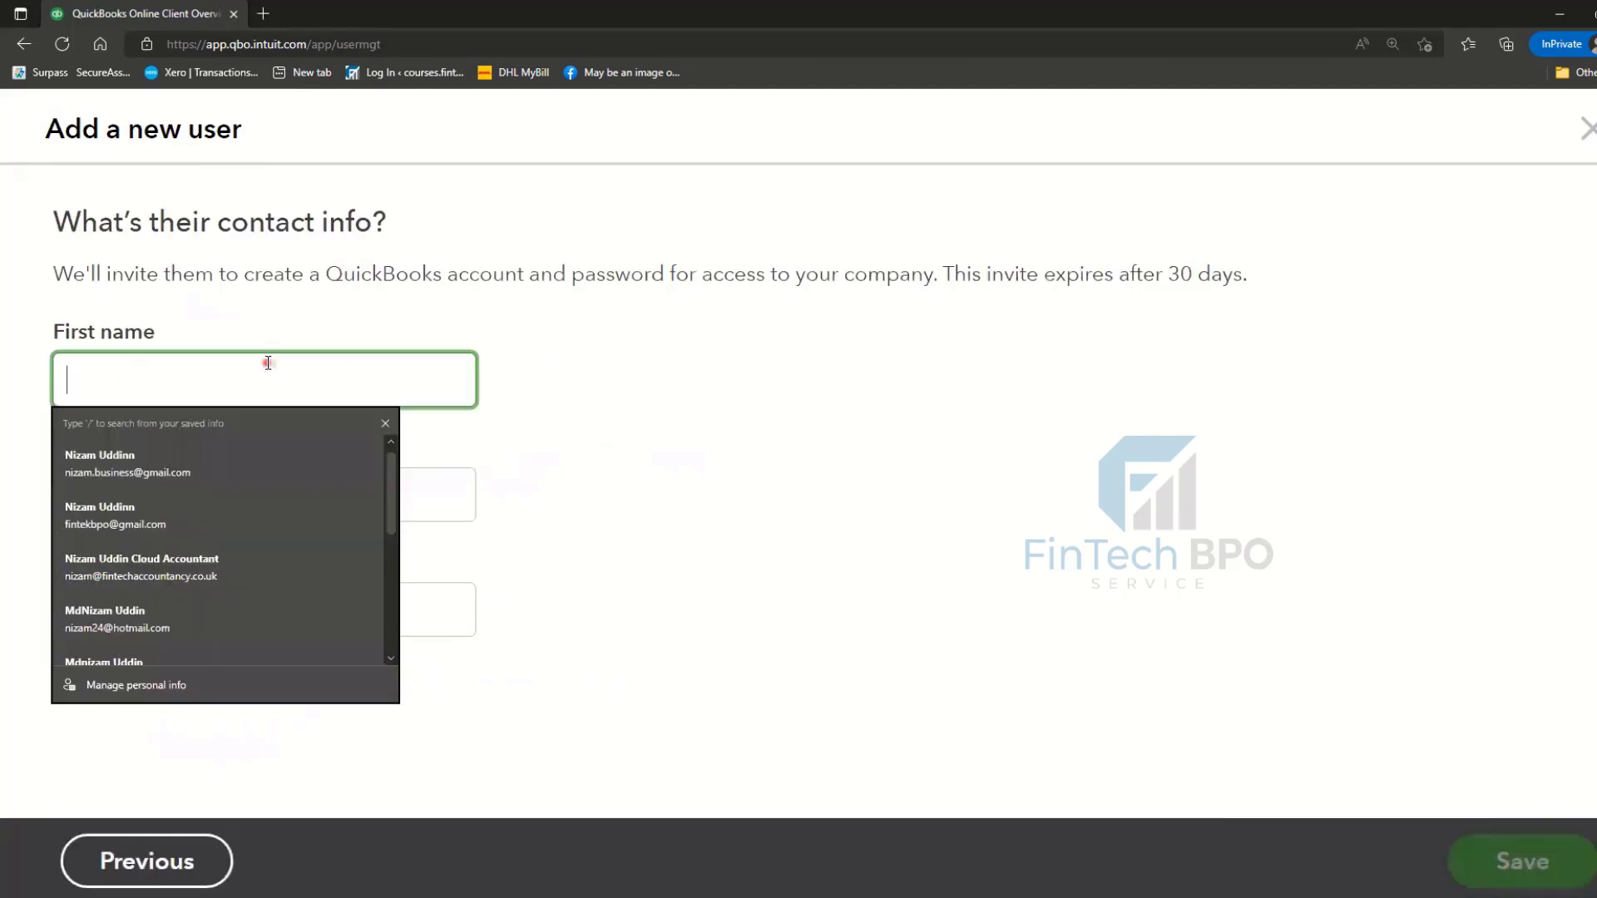
click(441, 494)
click(463, 615)
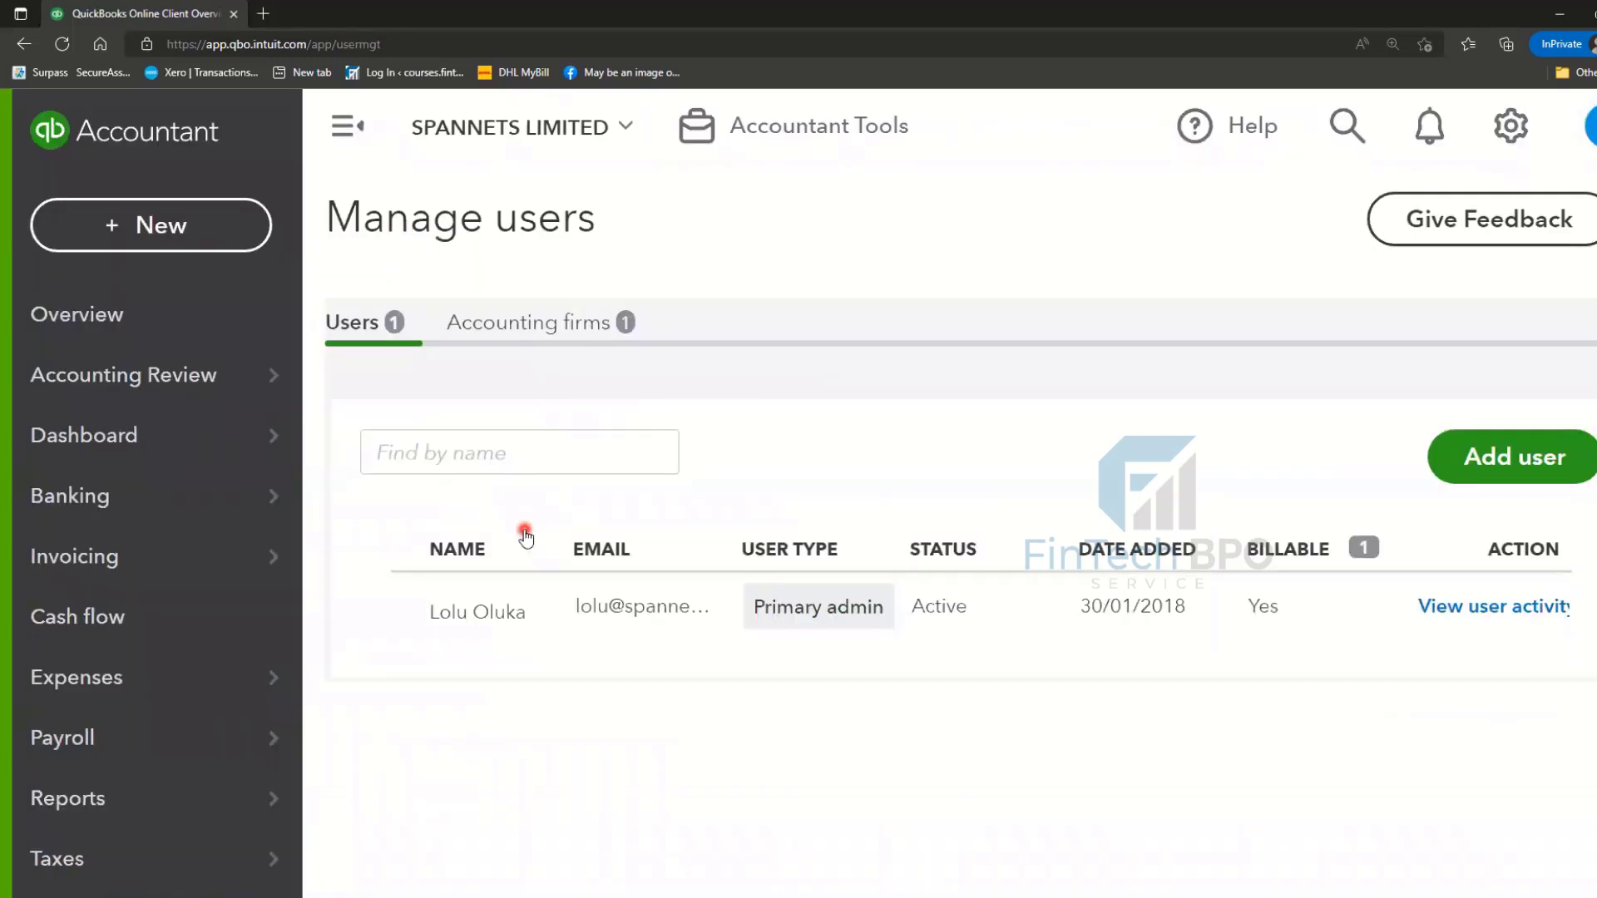
- Show the Accounting firms tab, listing the one active firm added 05/12/2017
click(546, 332)
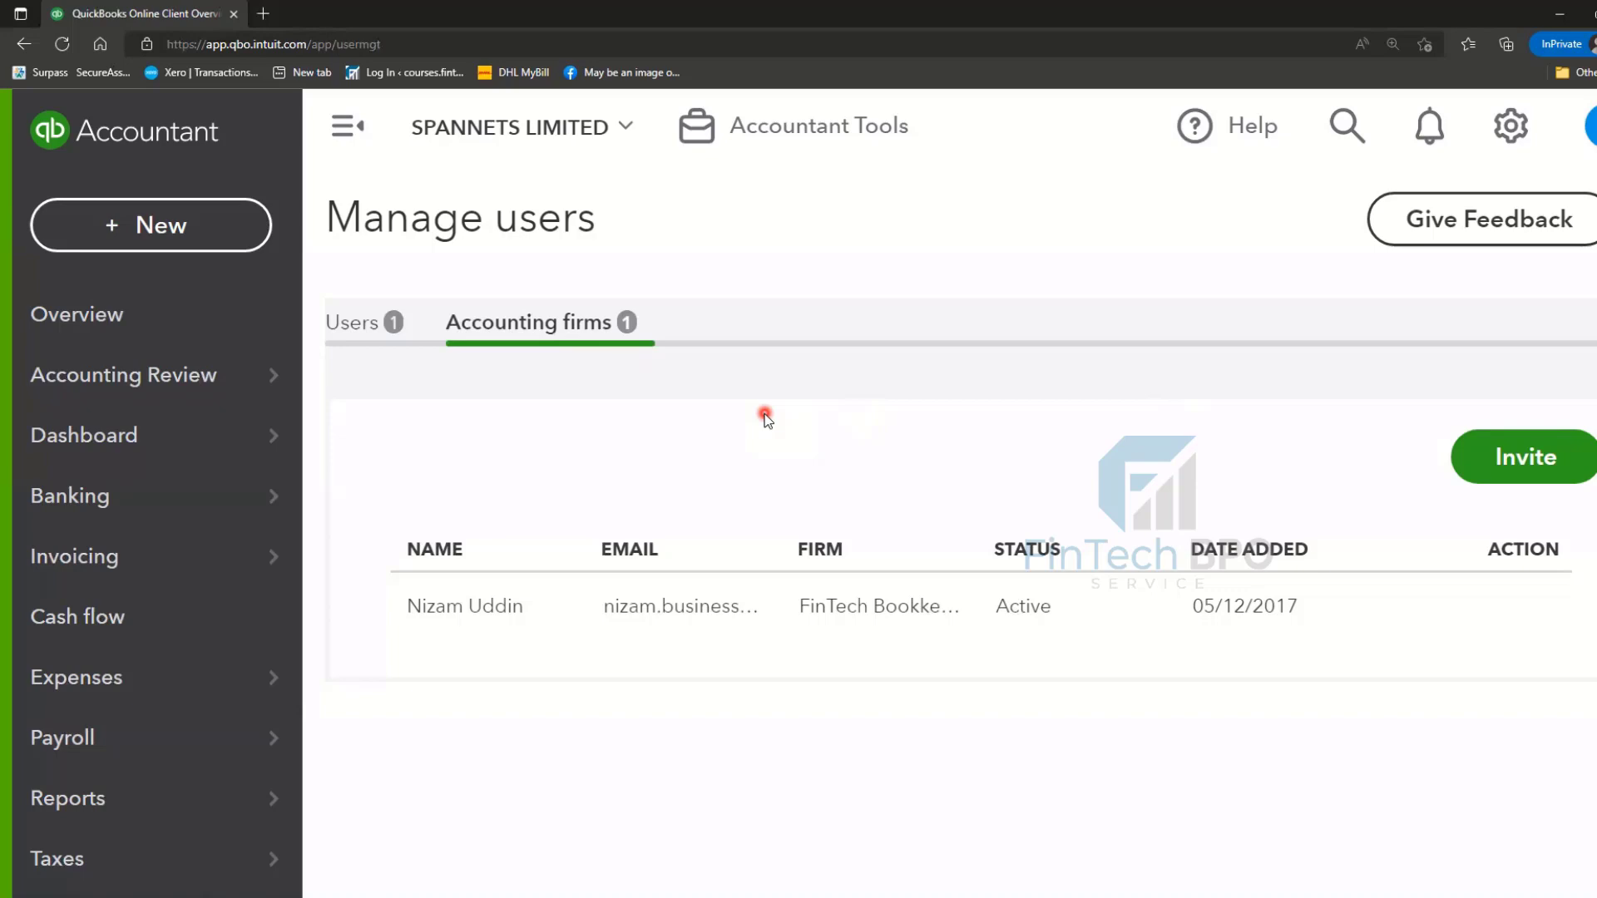
- Invite a new accounting firm with the accountant's first name, last name and saved email
click(1550, 454)
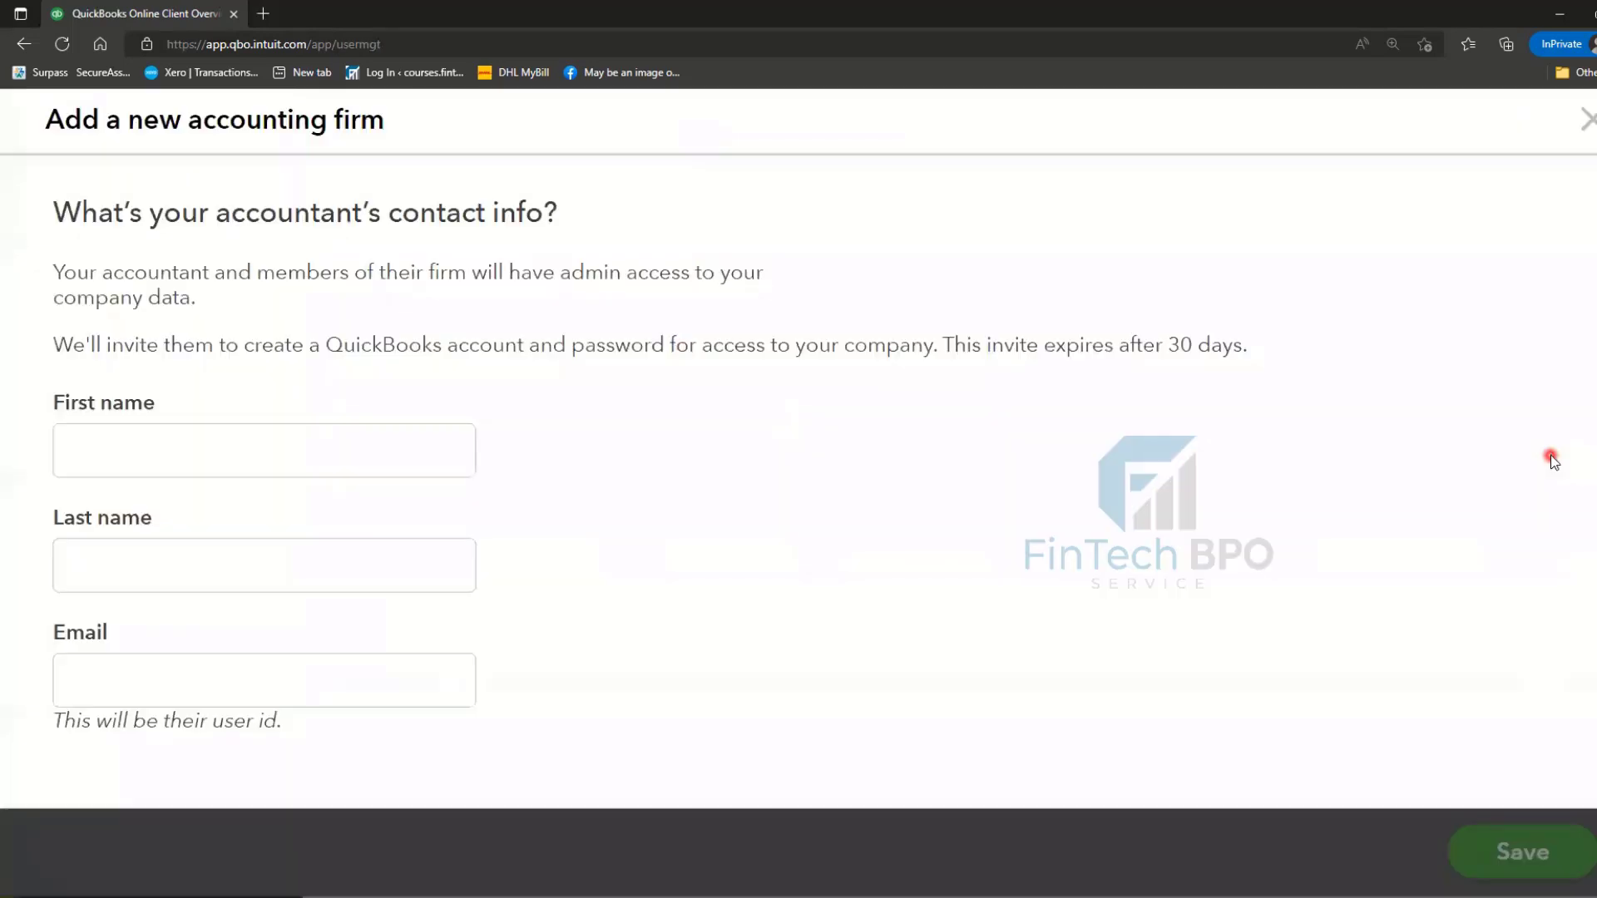
click(322, 474)
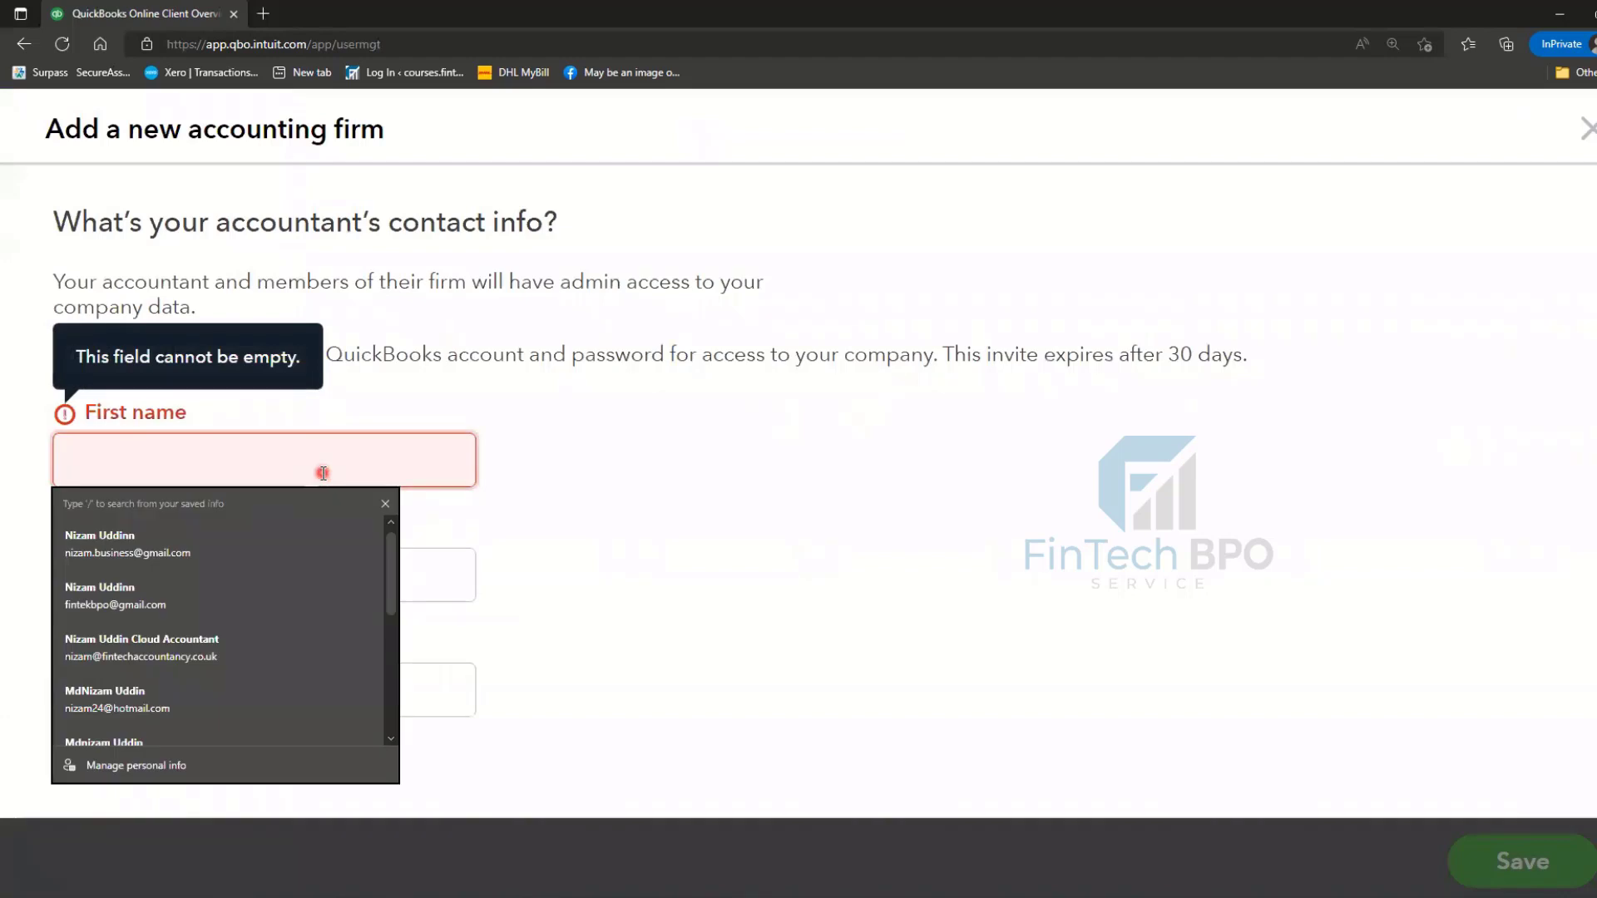
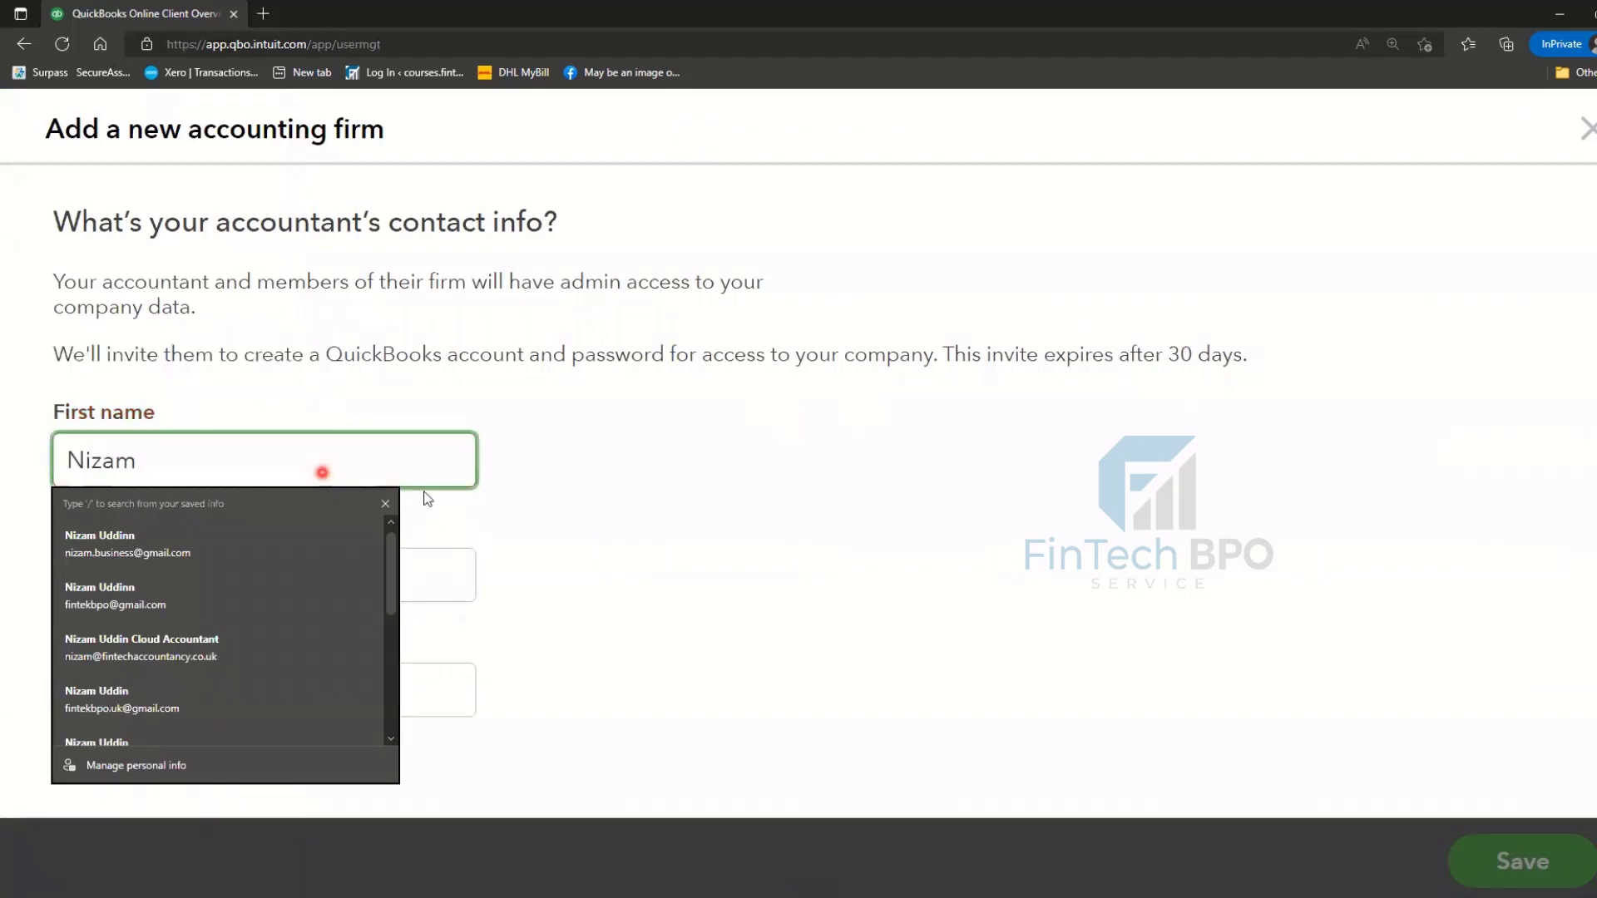
click(465, 570)
text(B)
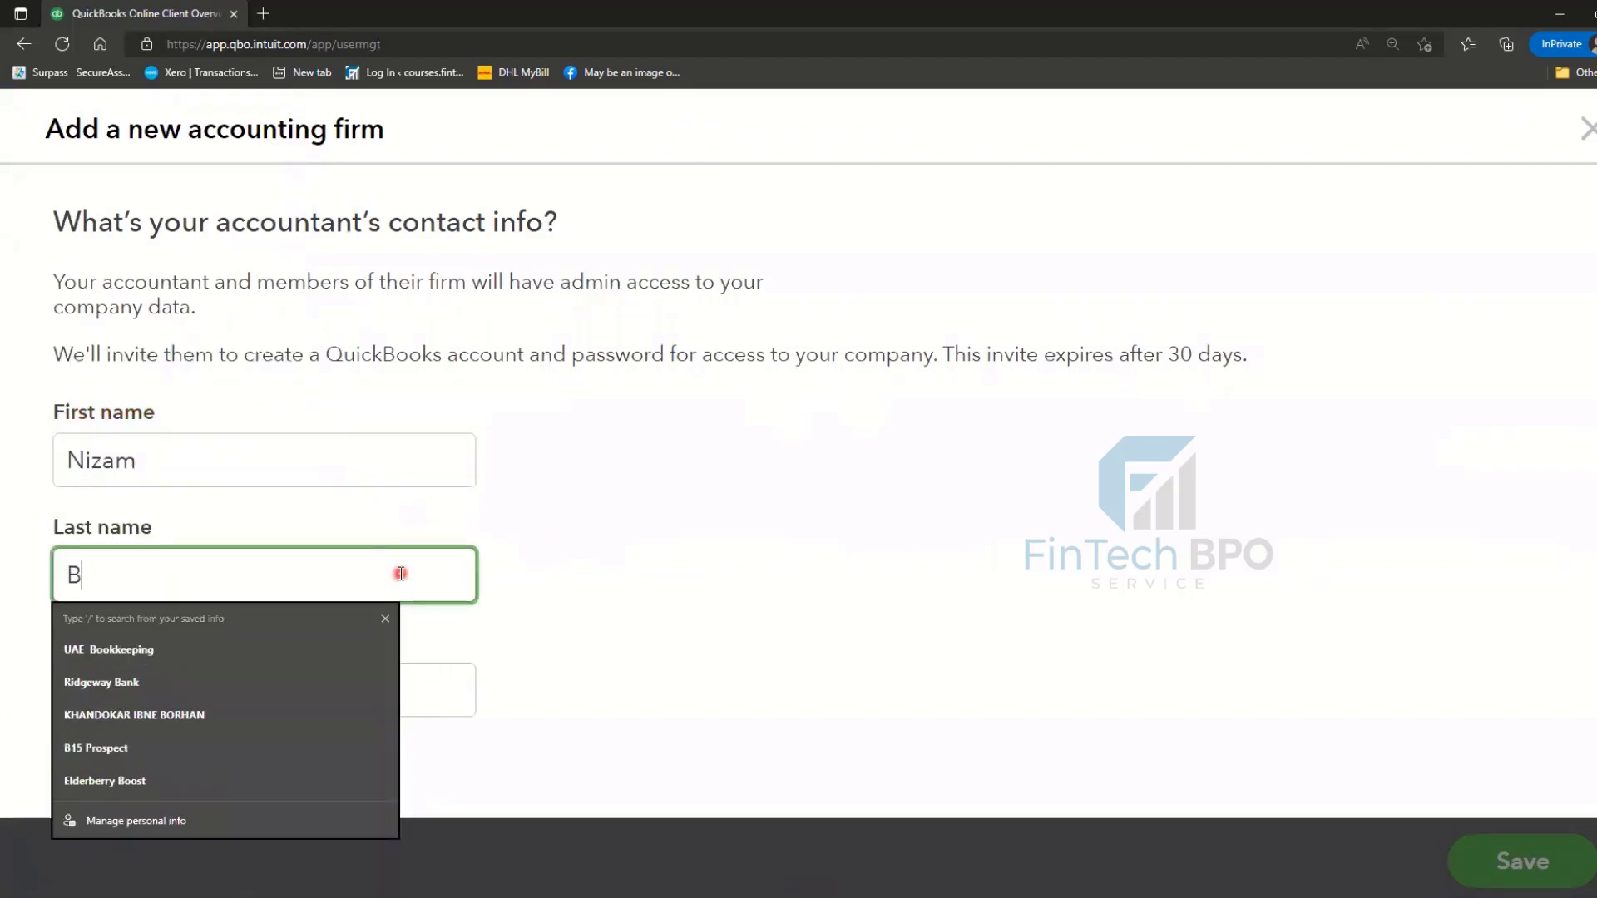
text(usiness)
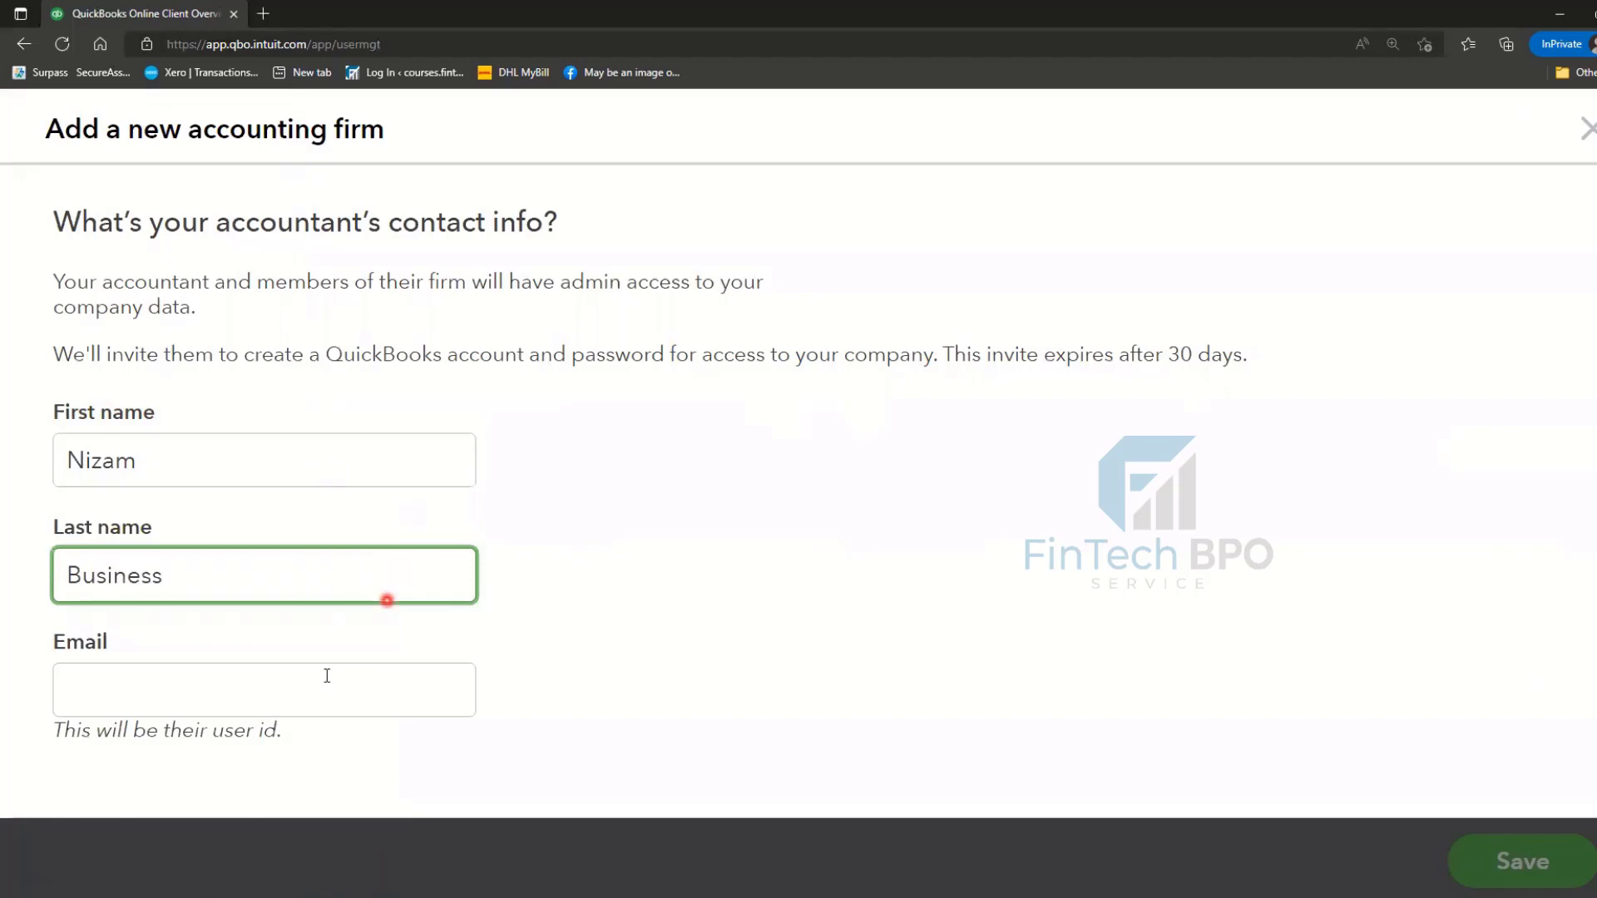
click(319, 680)
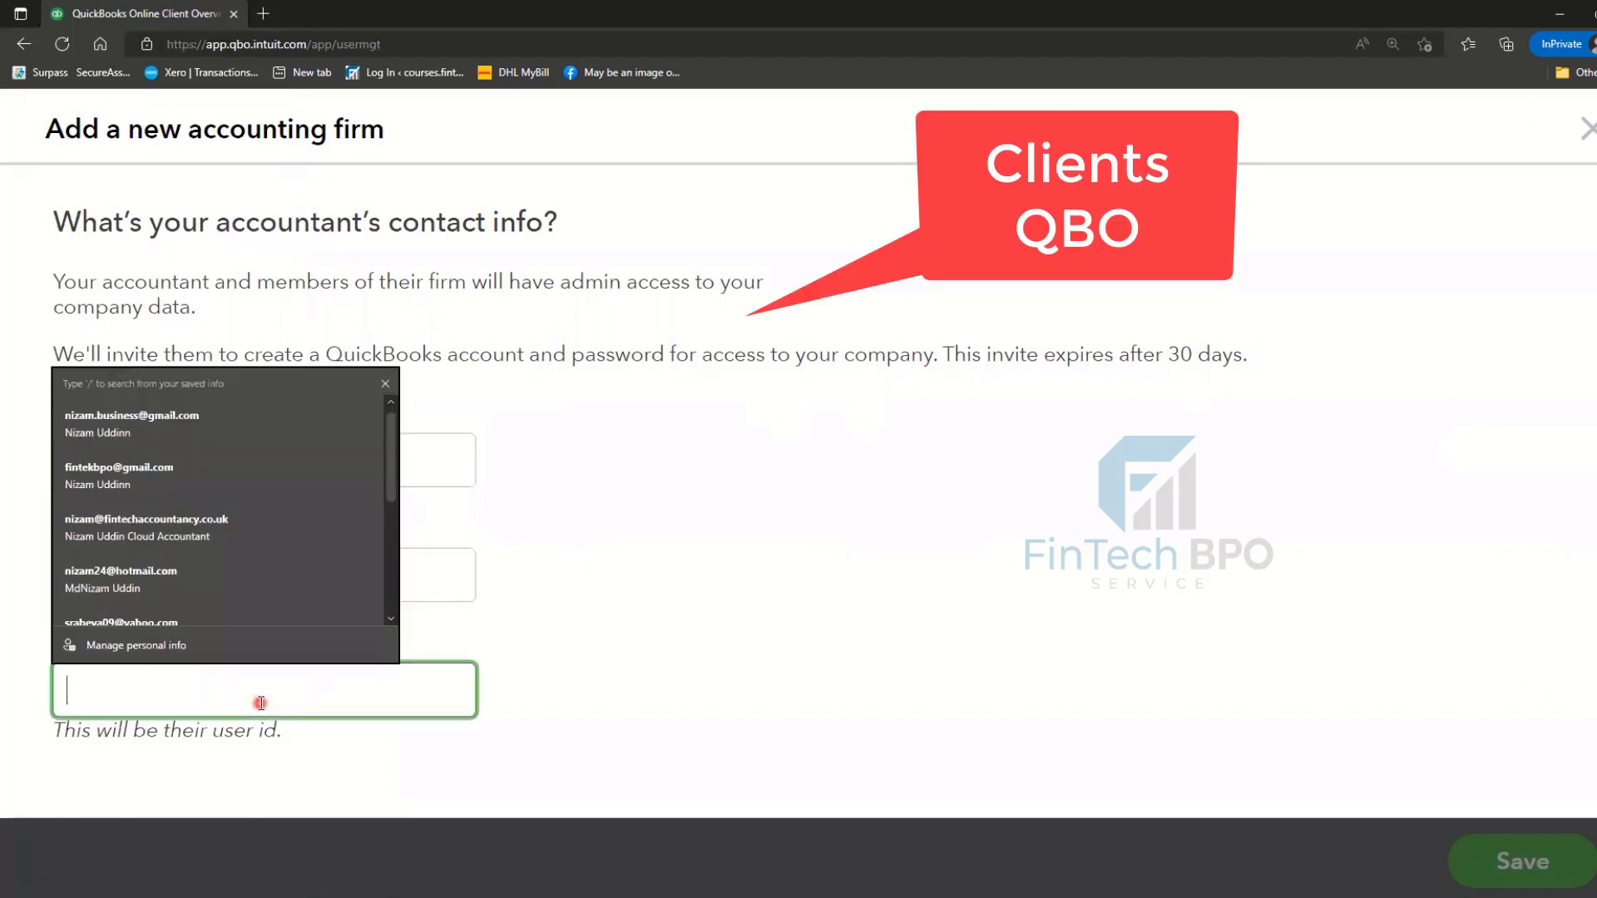
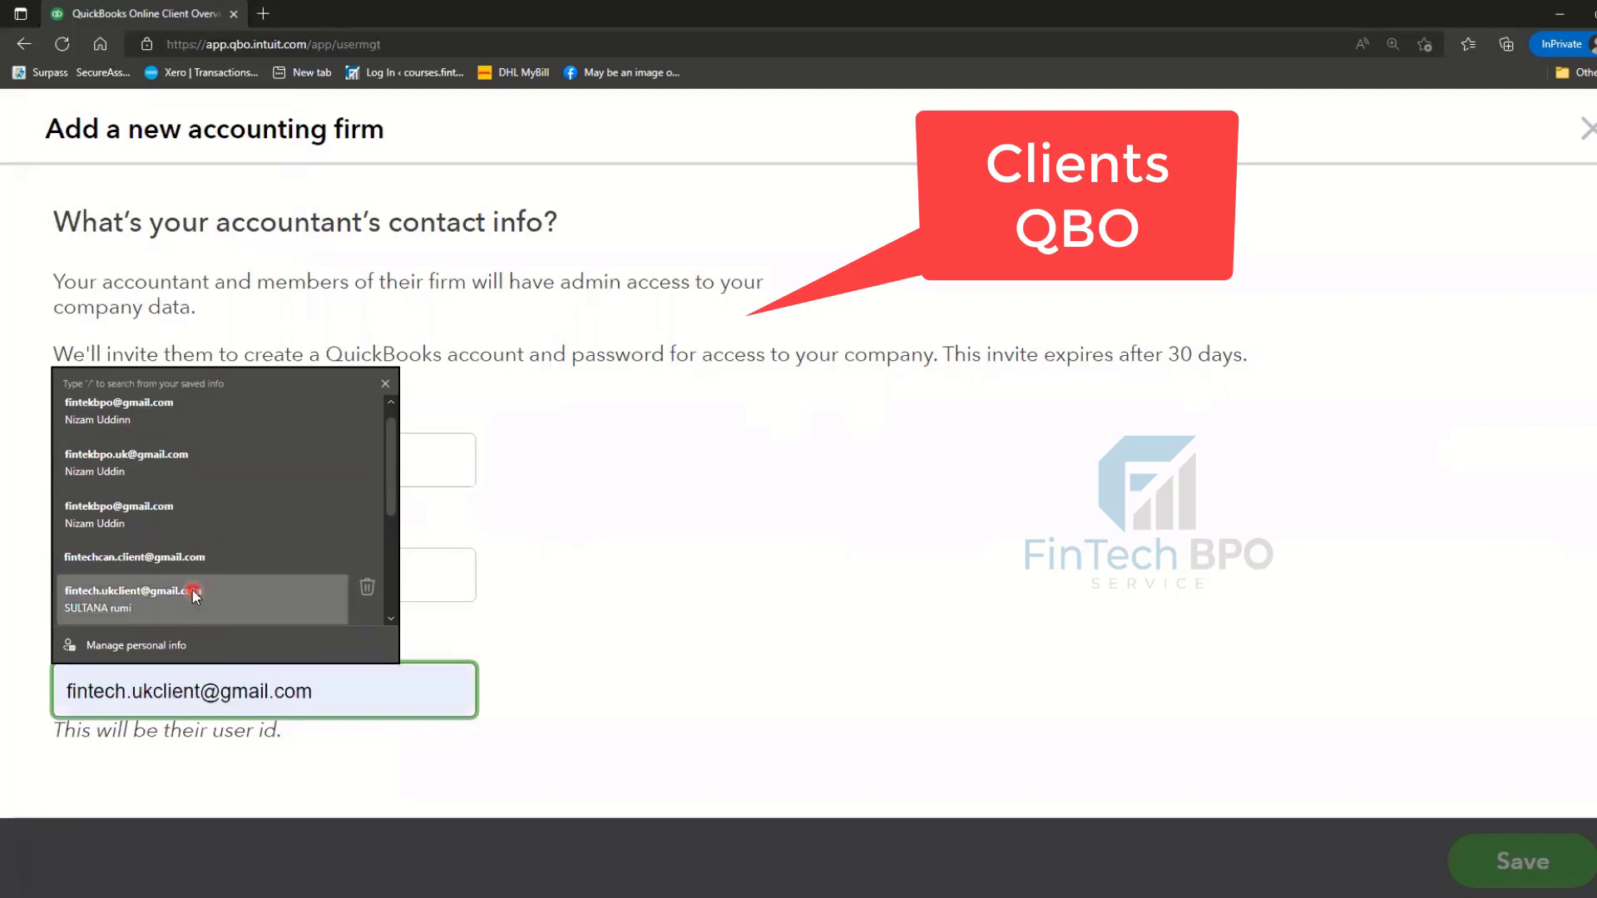
click(195, 594)
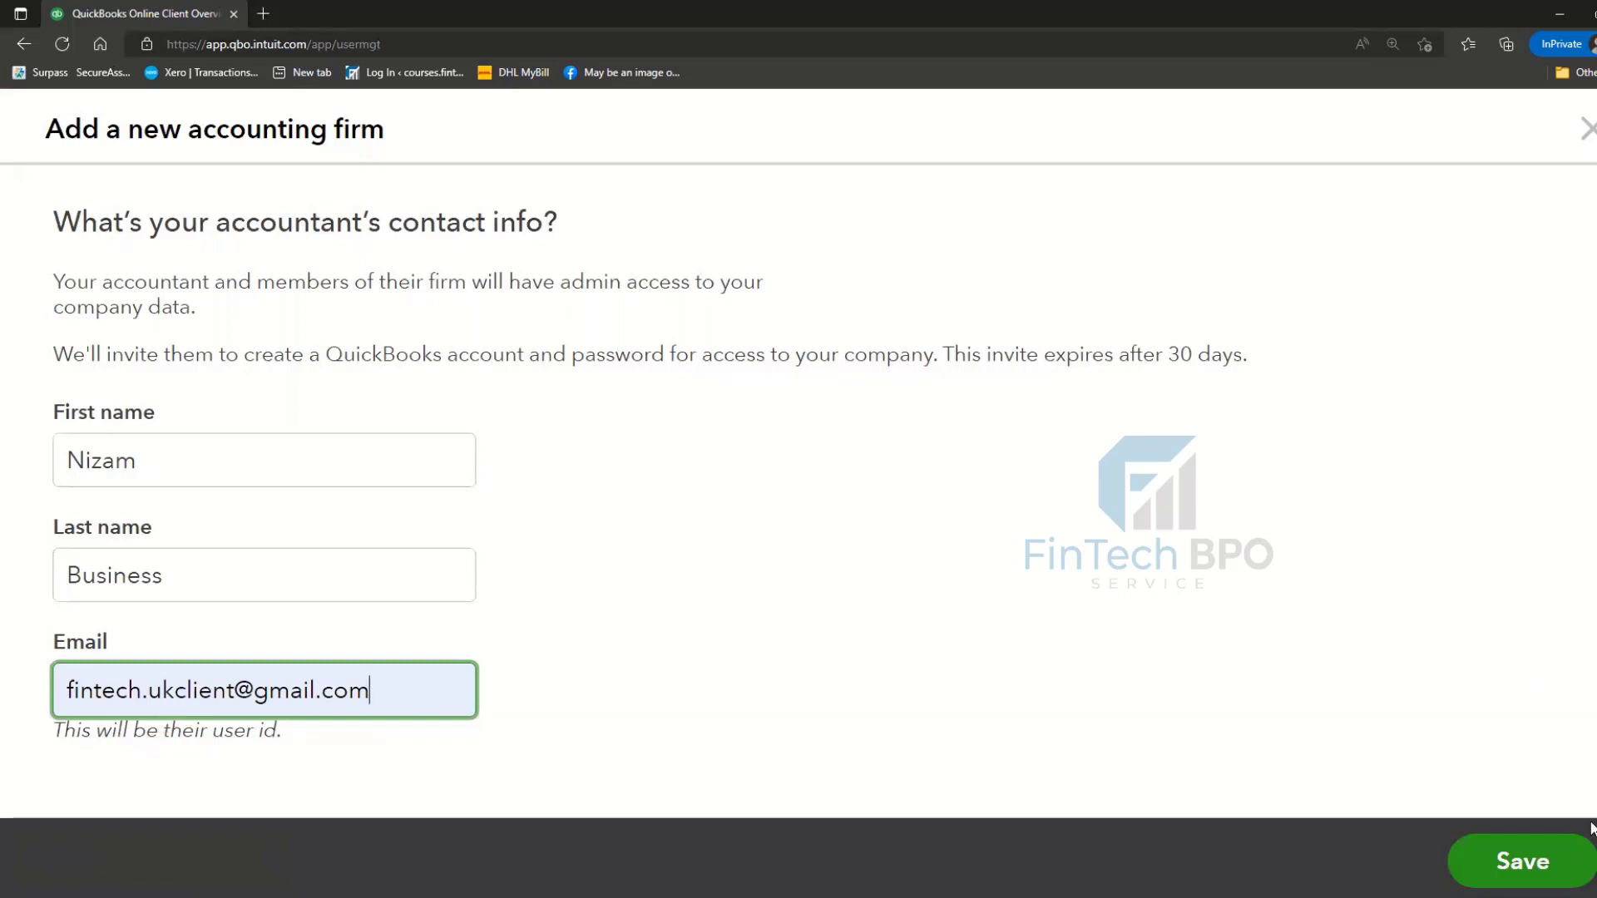
click(1556, 876)
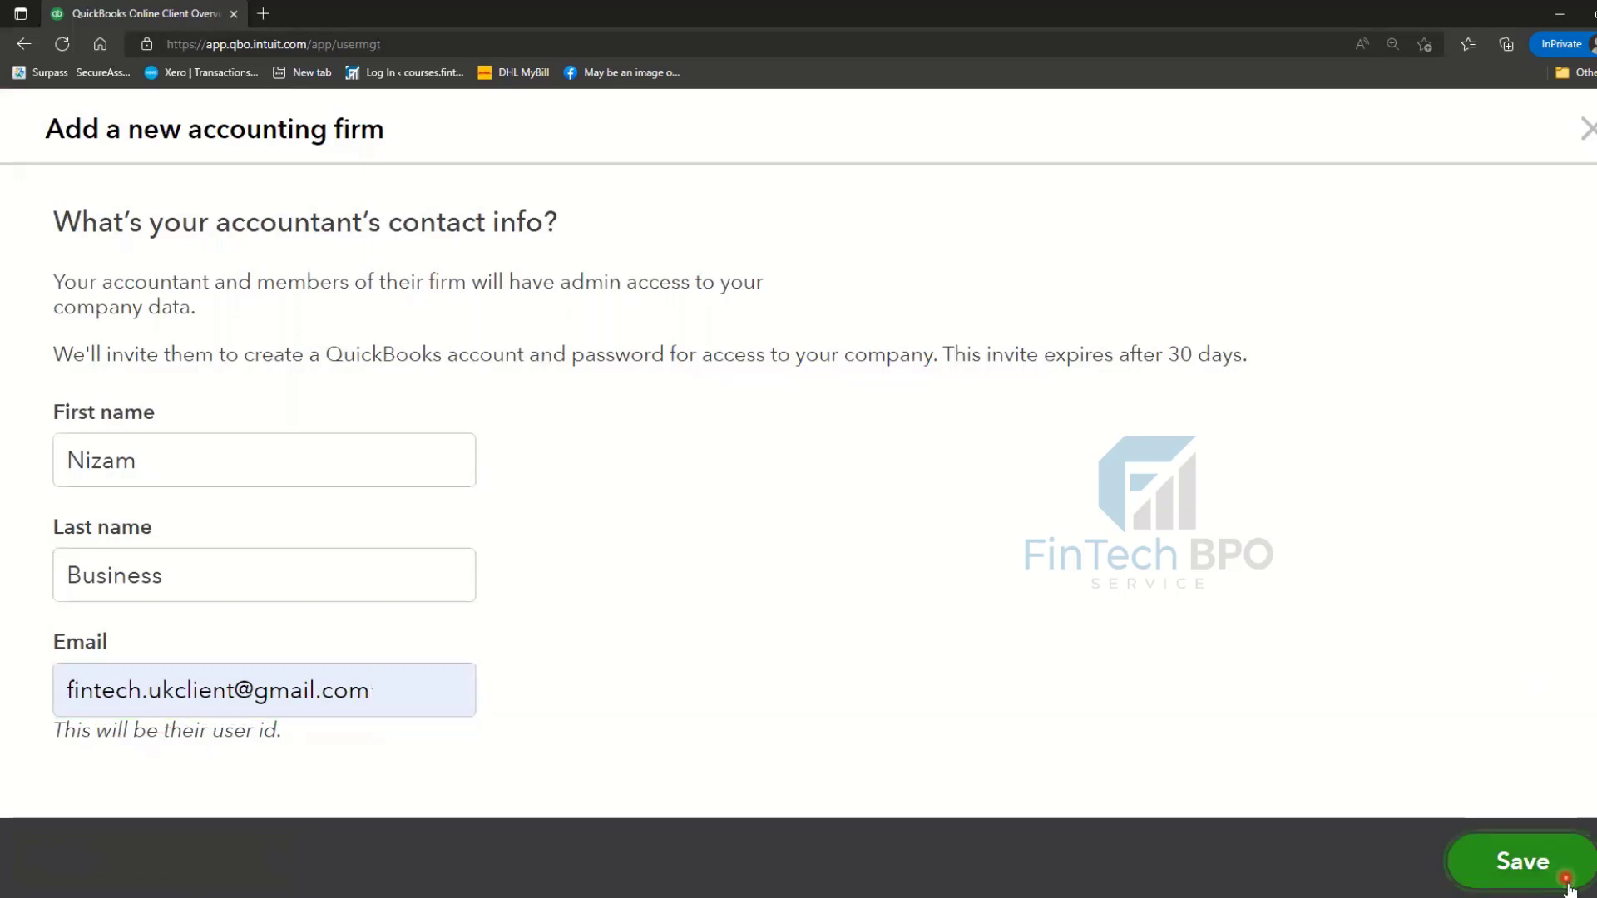
- Replace the accountant's last name with the corrected surname
click(358, 689)
click(203, 577)
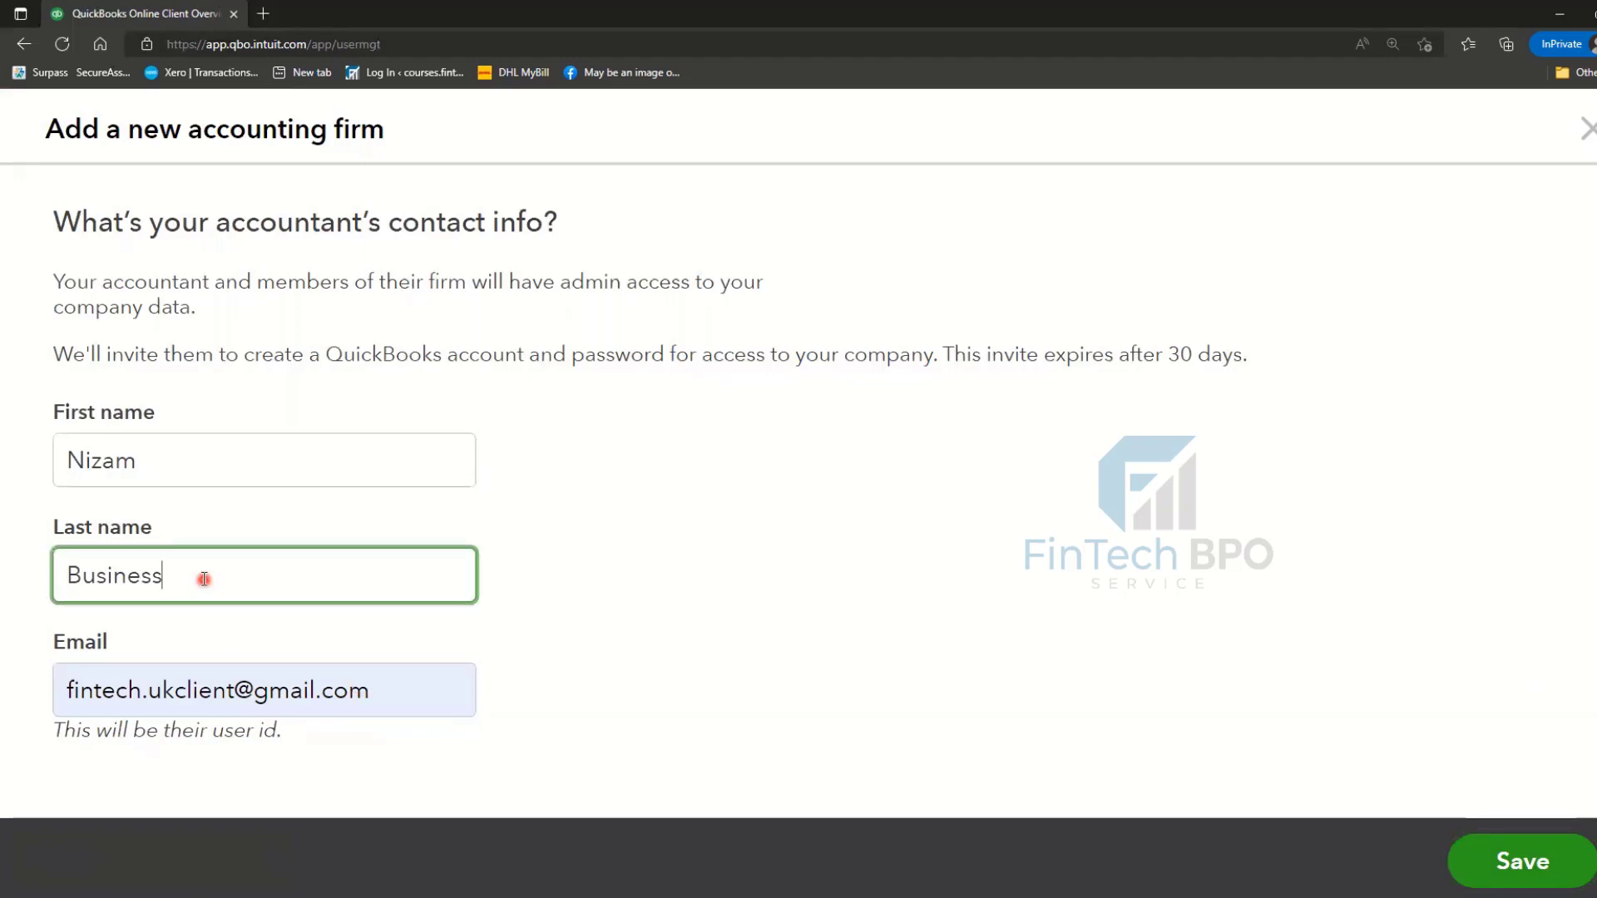
key(ctrl+a)
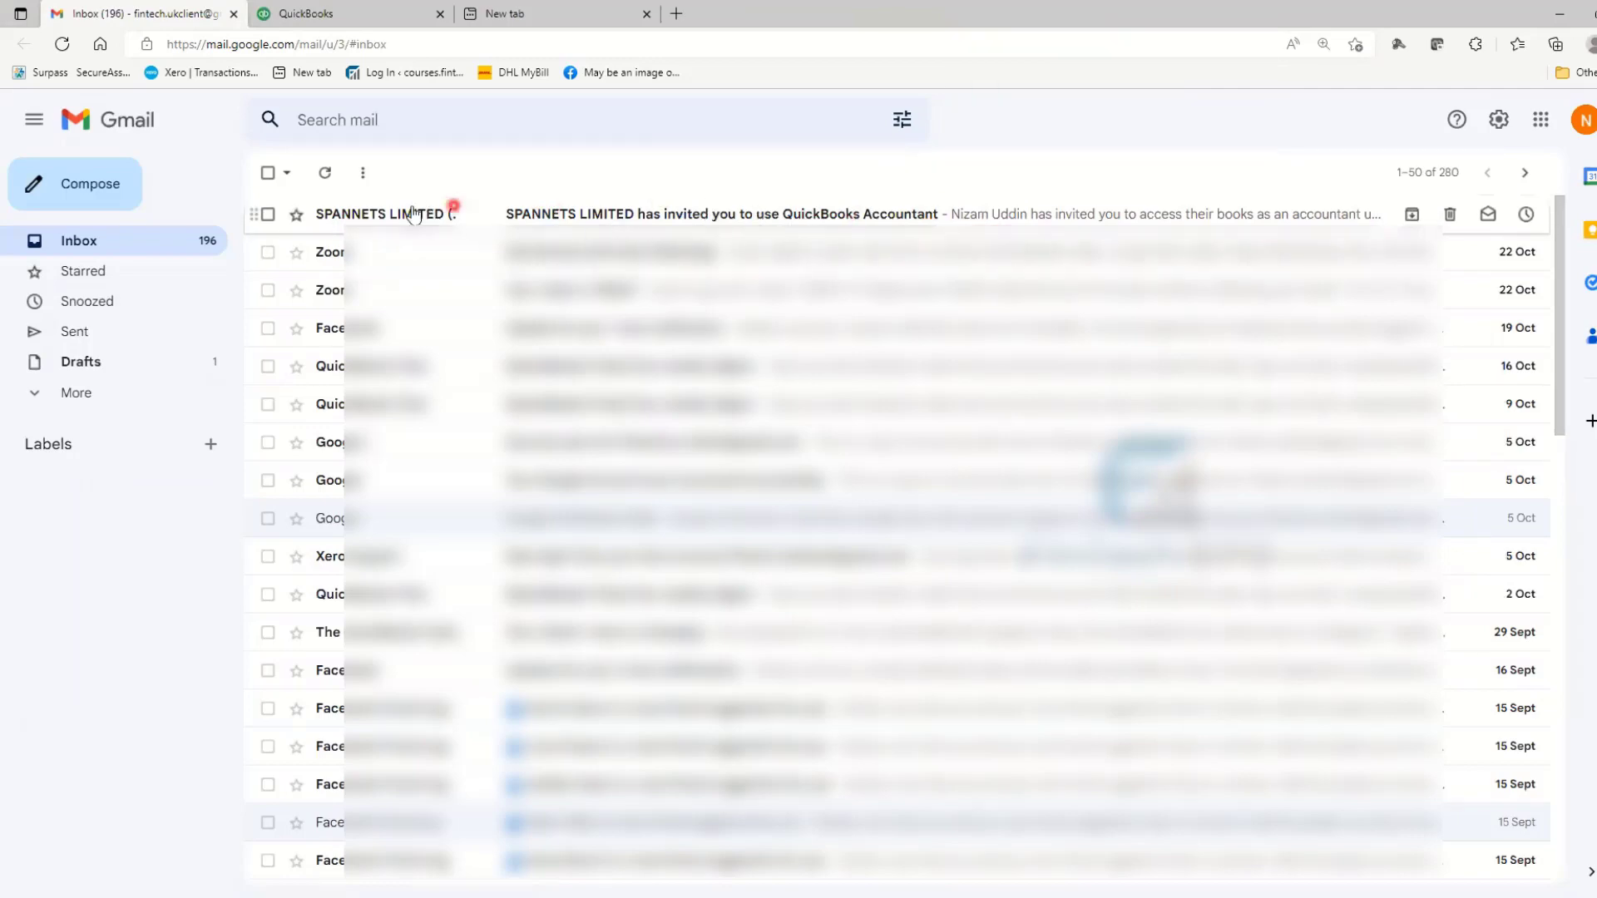
- Zoom Gmail to 150%, open the SPANNETS LIMITED invitation email and accept it
mouse_move(412, 214)
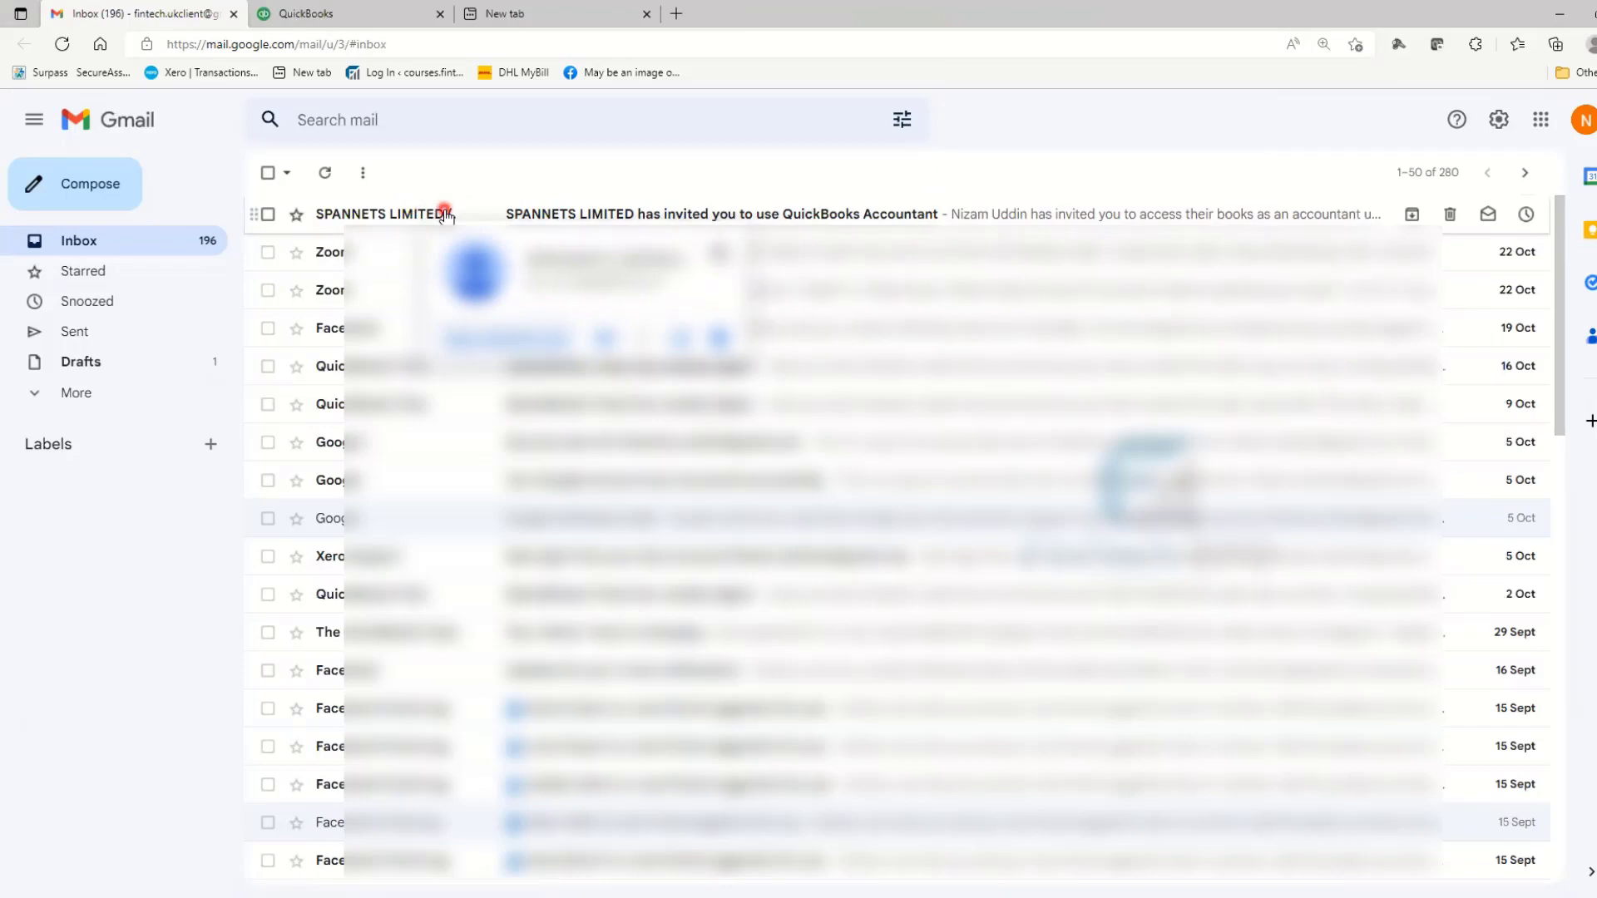
key(ctrl+plus)
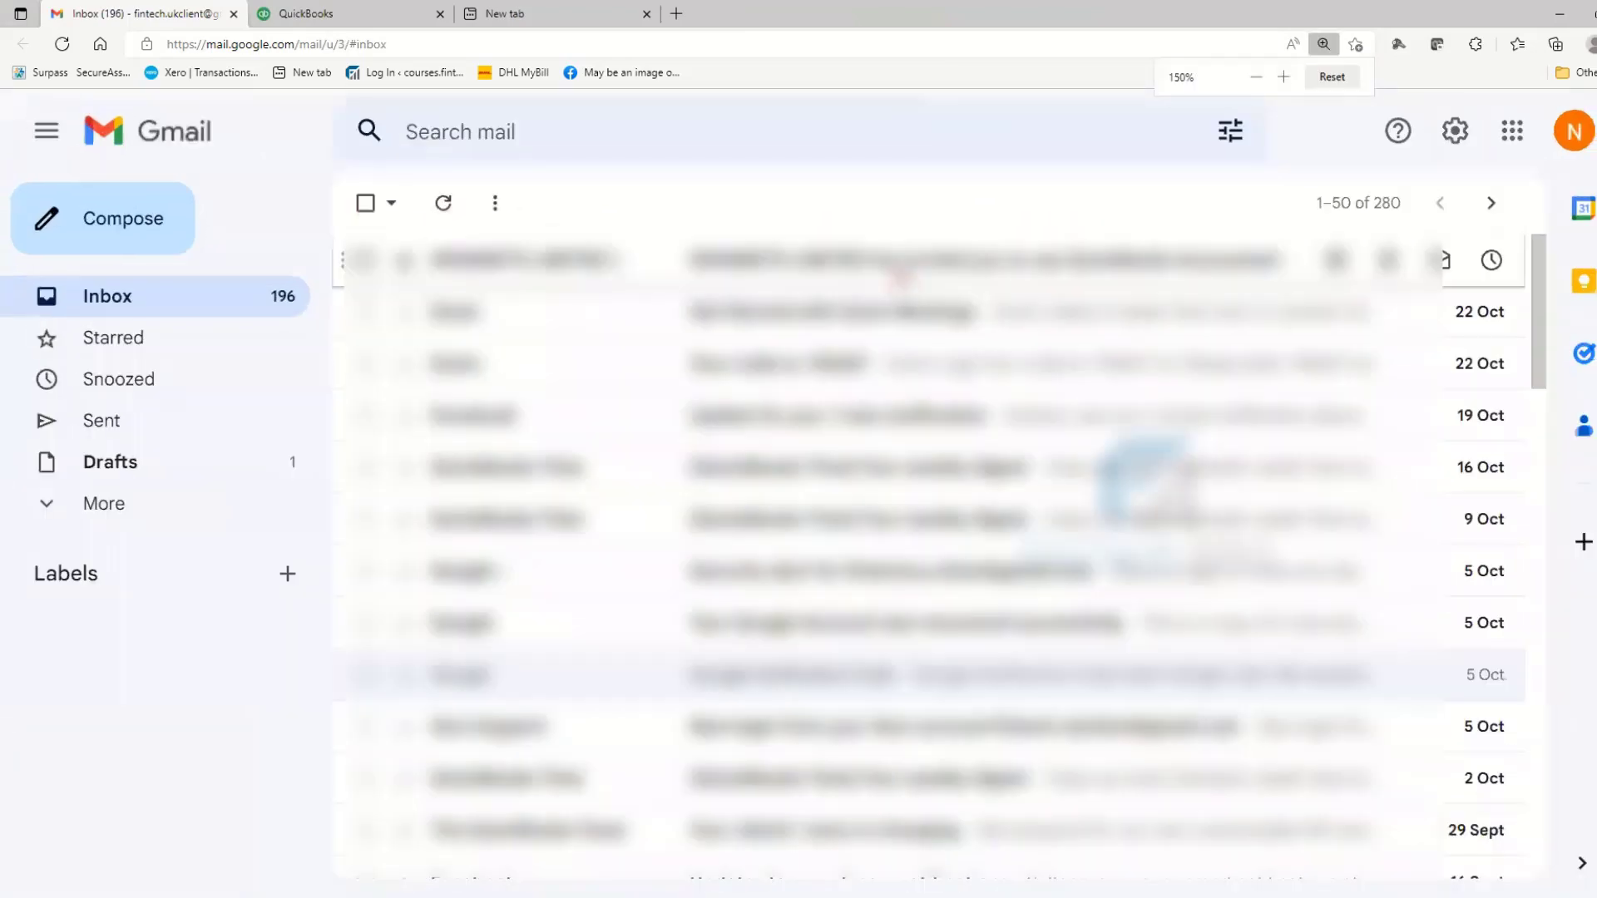
click(901, 265)
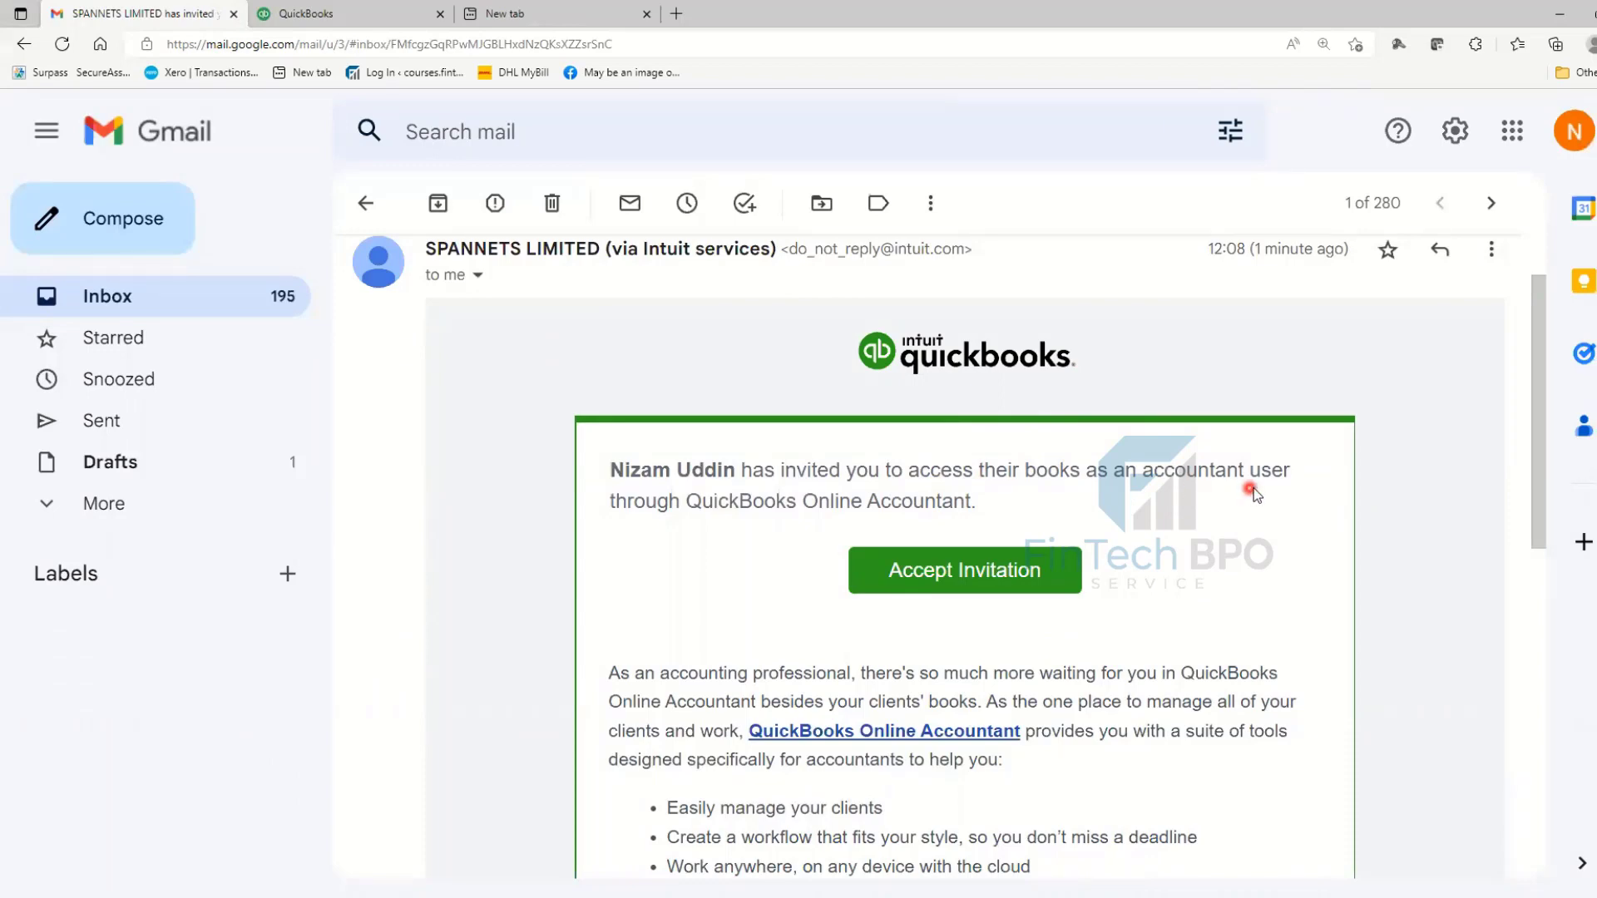
click(1005, 574)
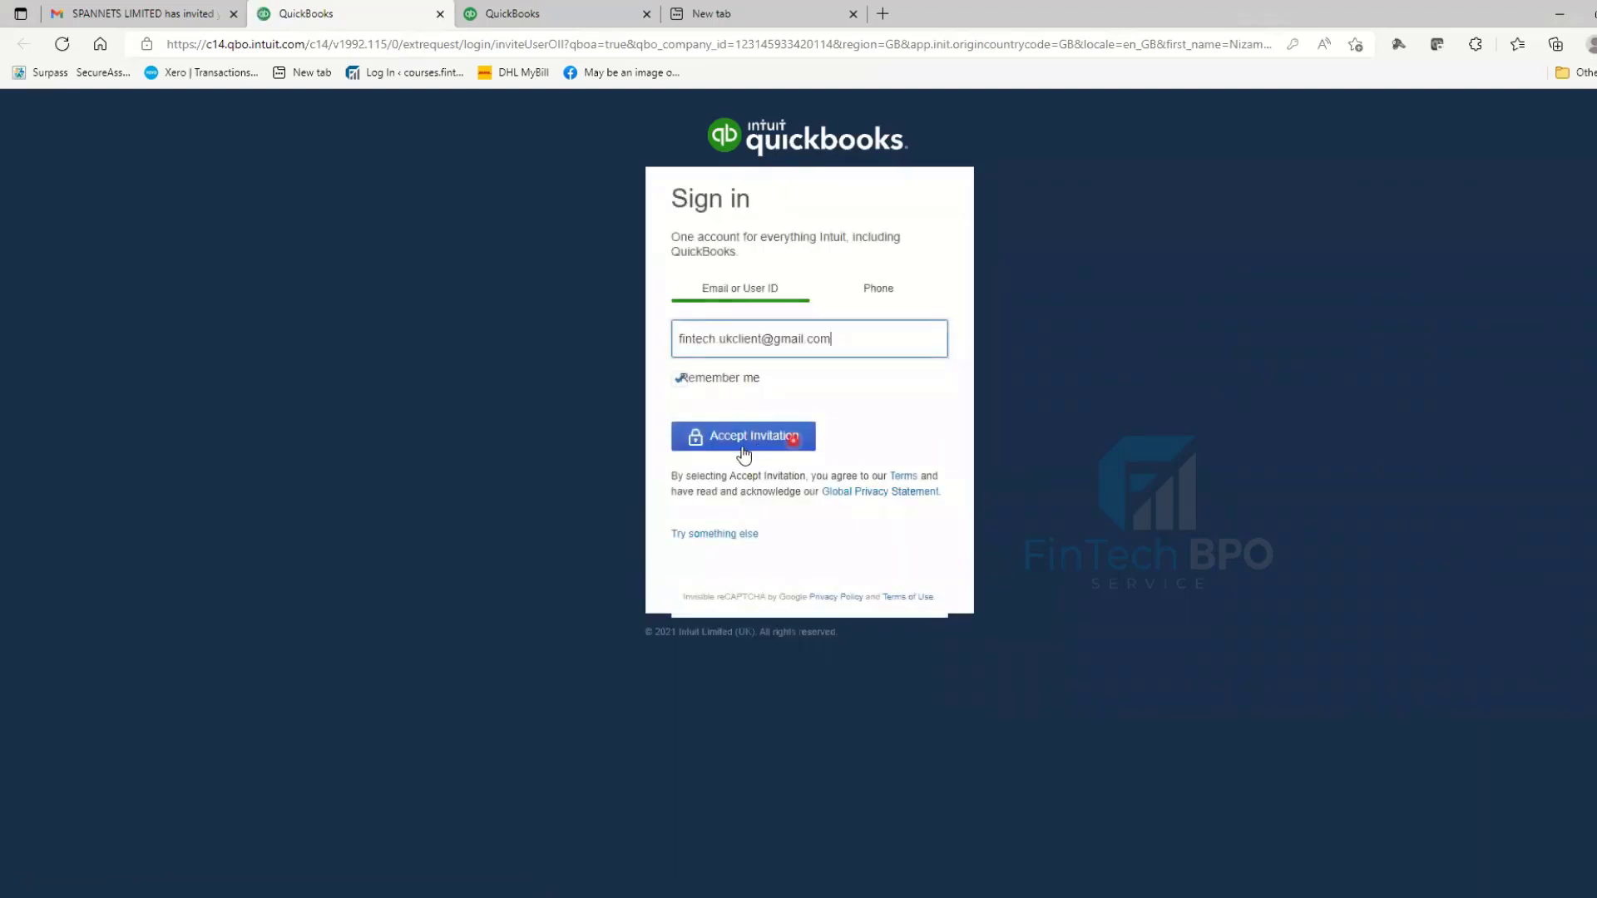
- Sign in with the pre-filled account and accept the invitation for FinTech Accountancy Service
click(745, 441)
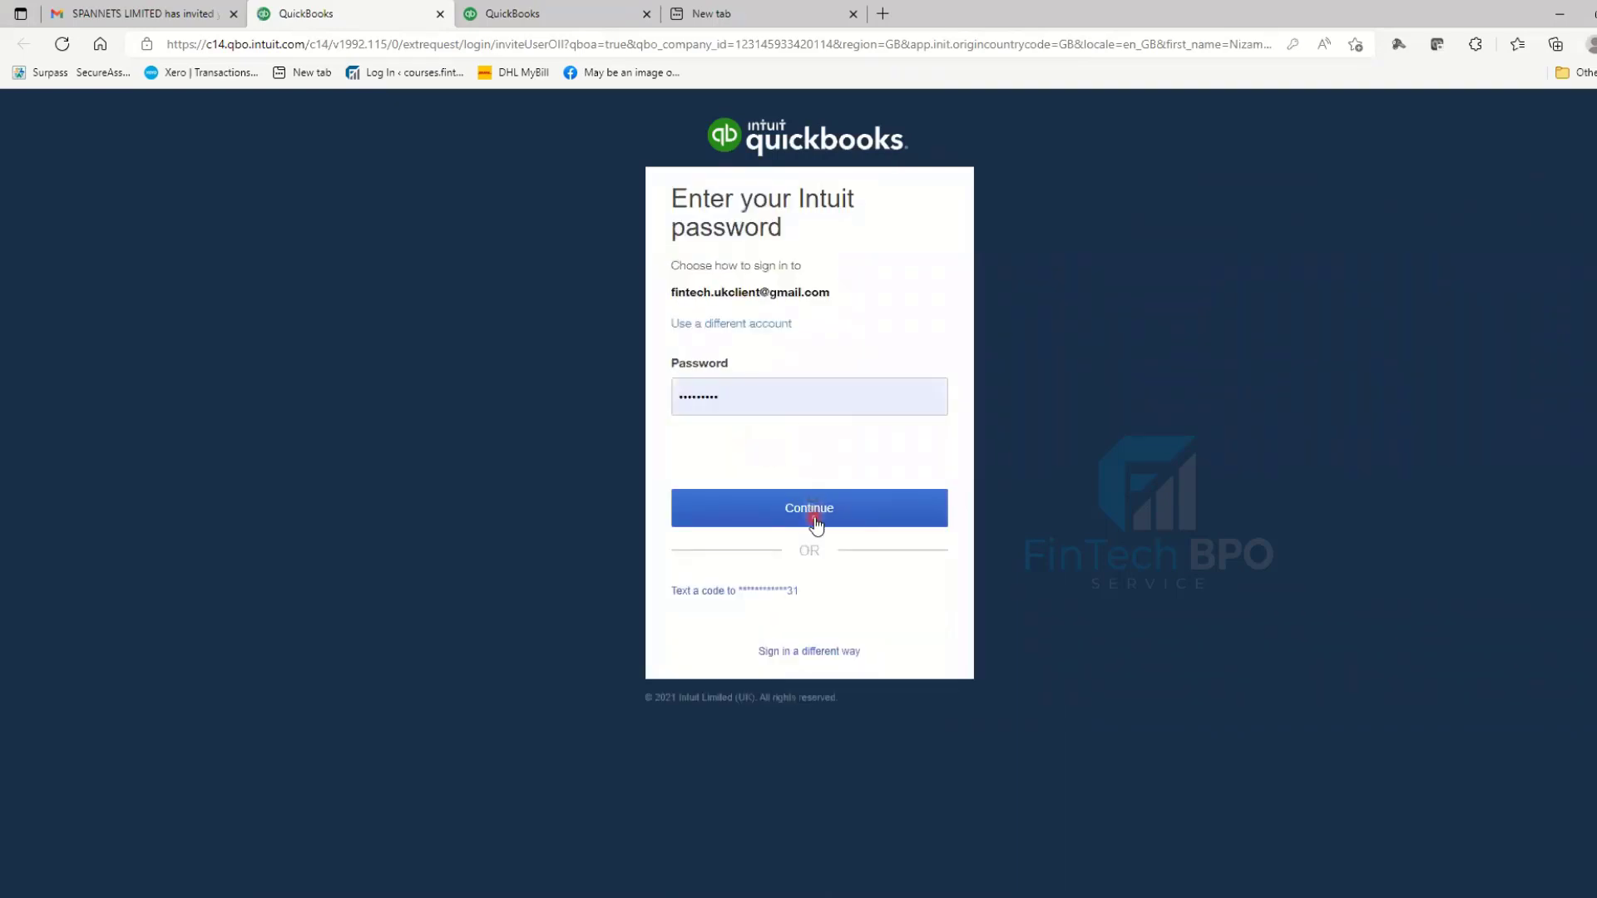
click(814, 519)
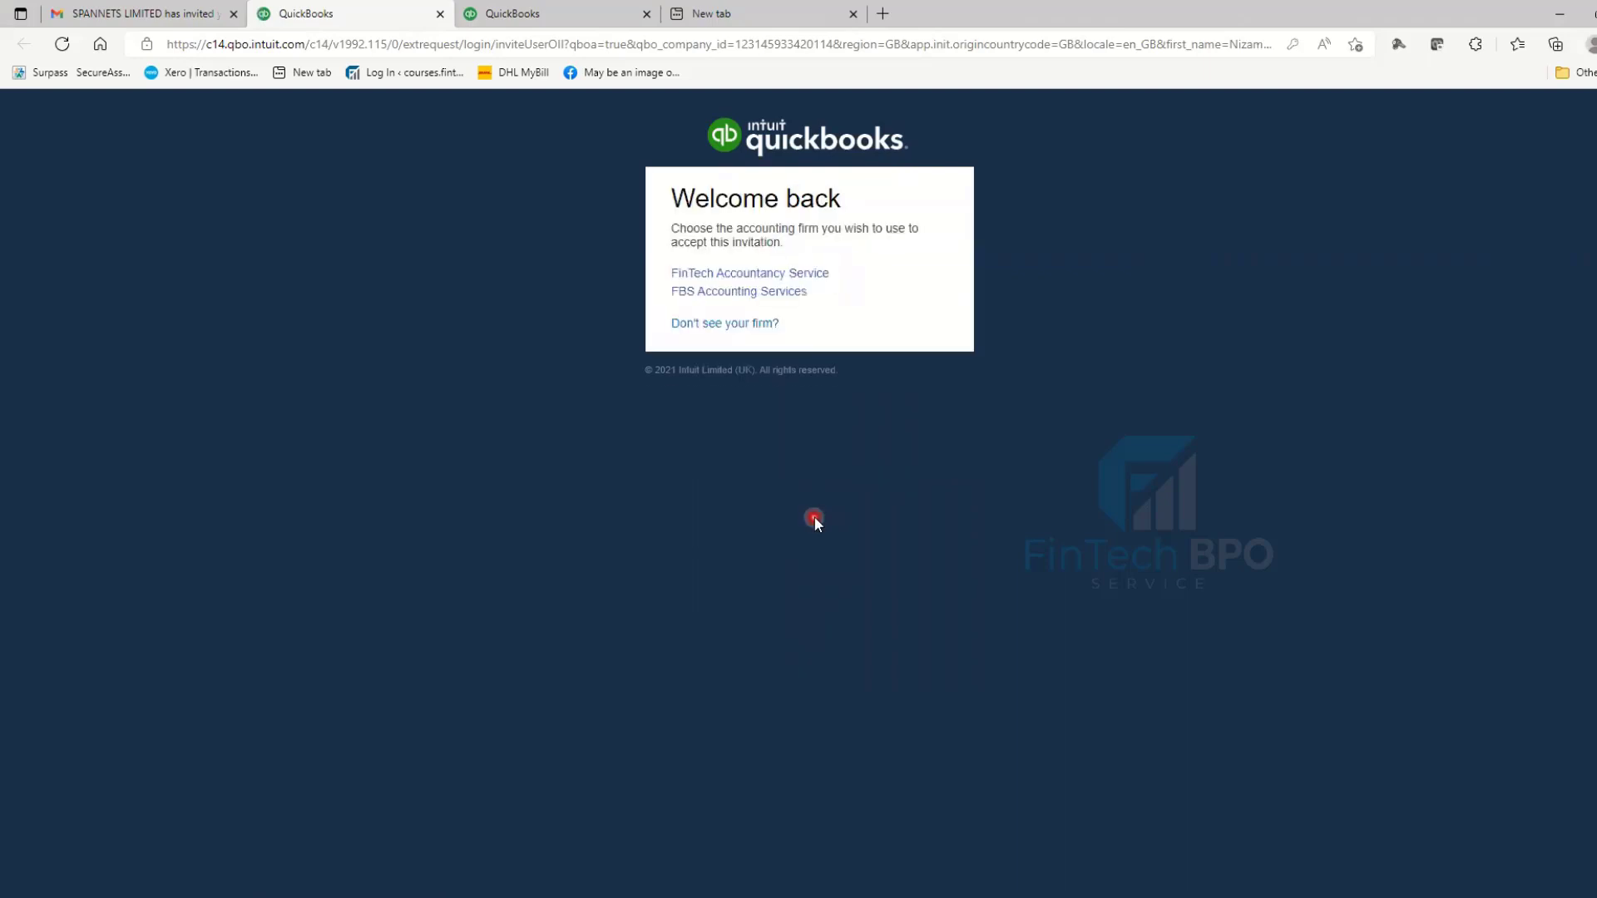
click(816, 278)
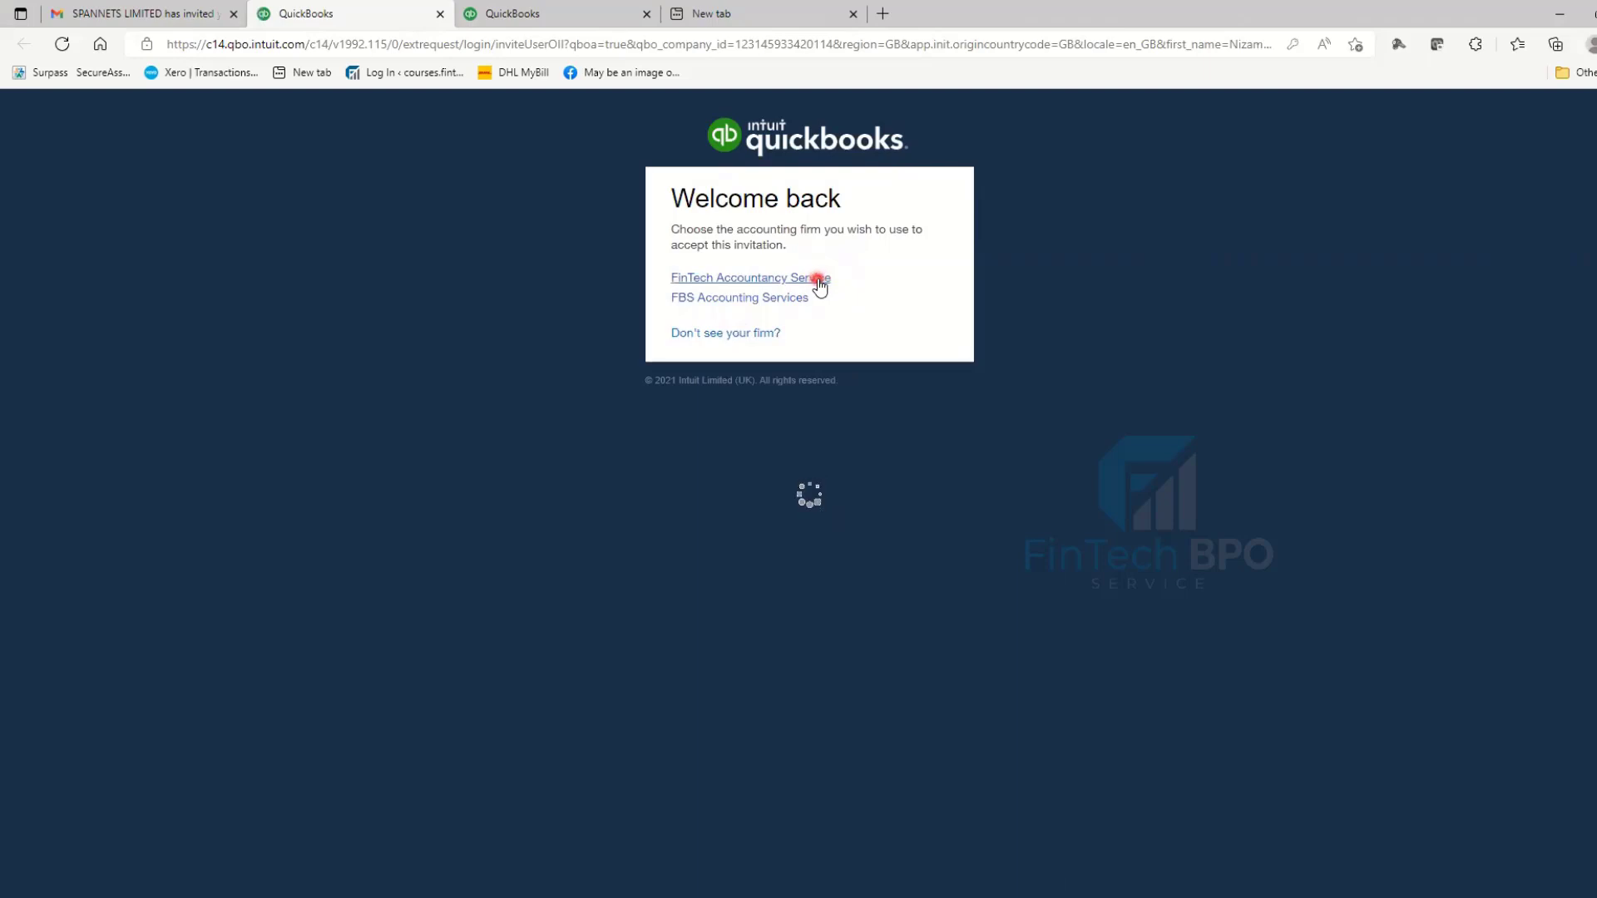
click(817, 304)
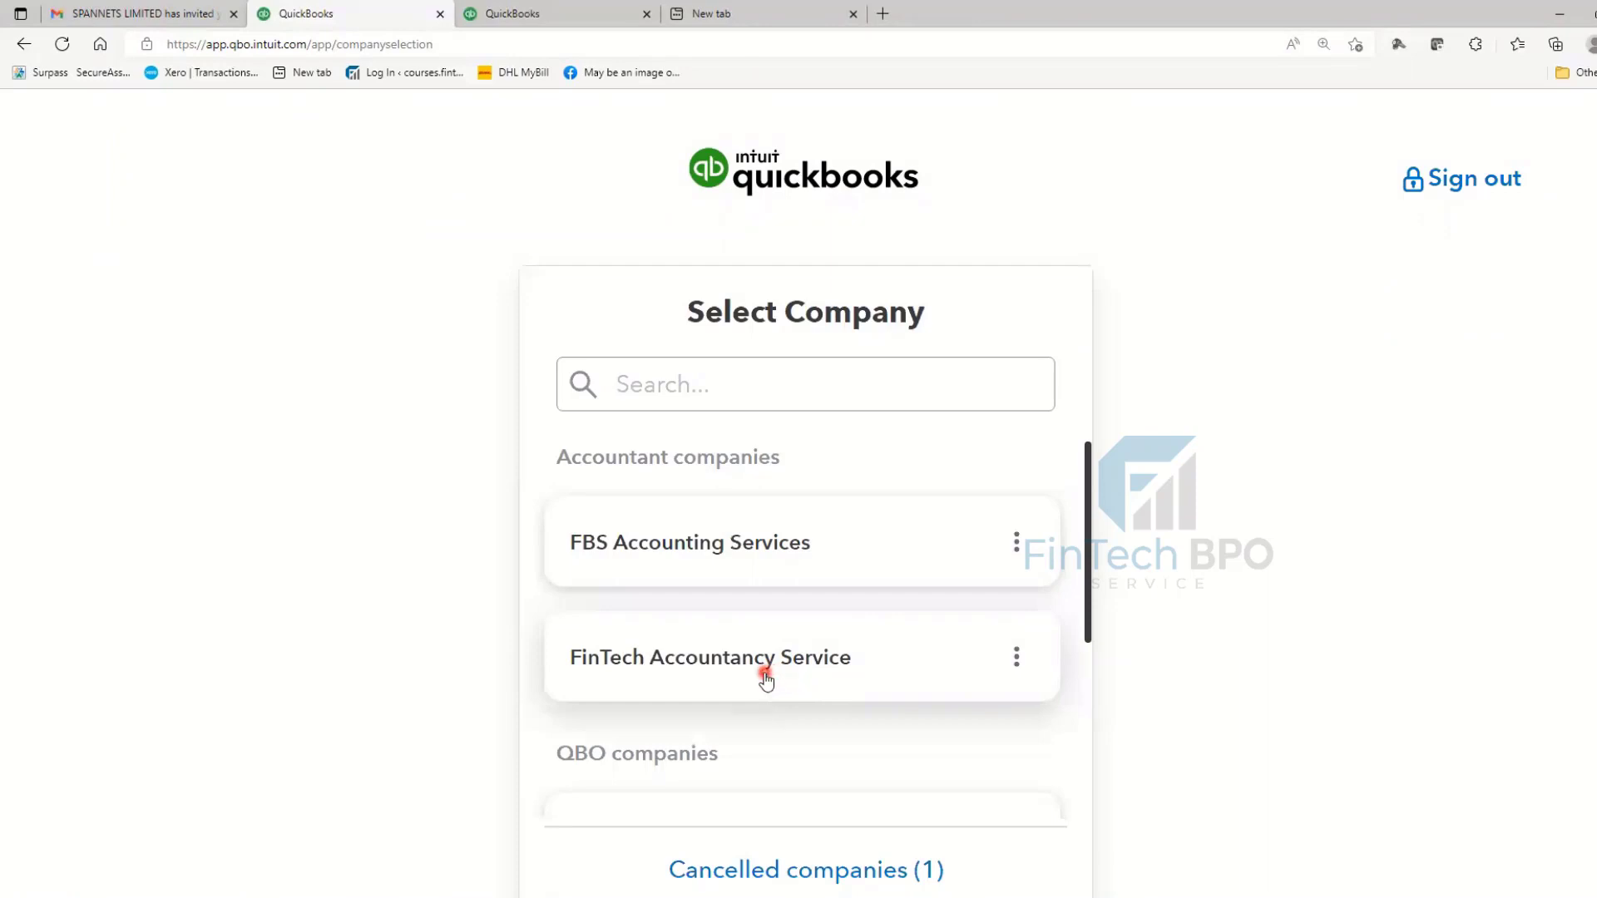
- Open the FinTech Accountancy Service practice and then SPANNETS LIMITED's client details
click(765, 672)
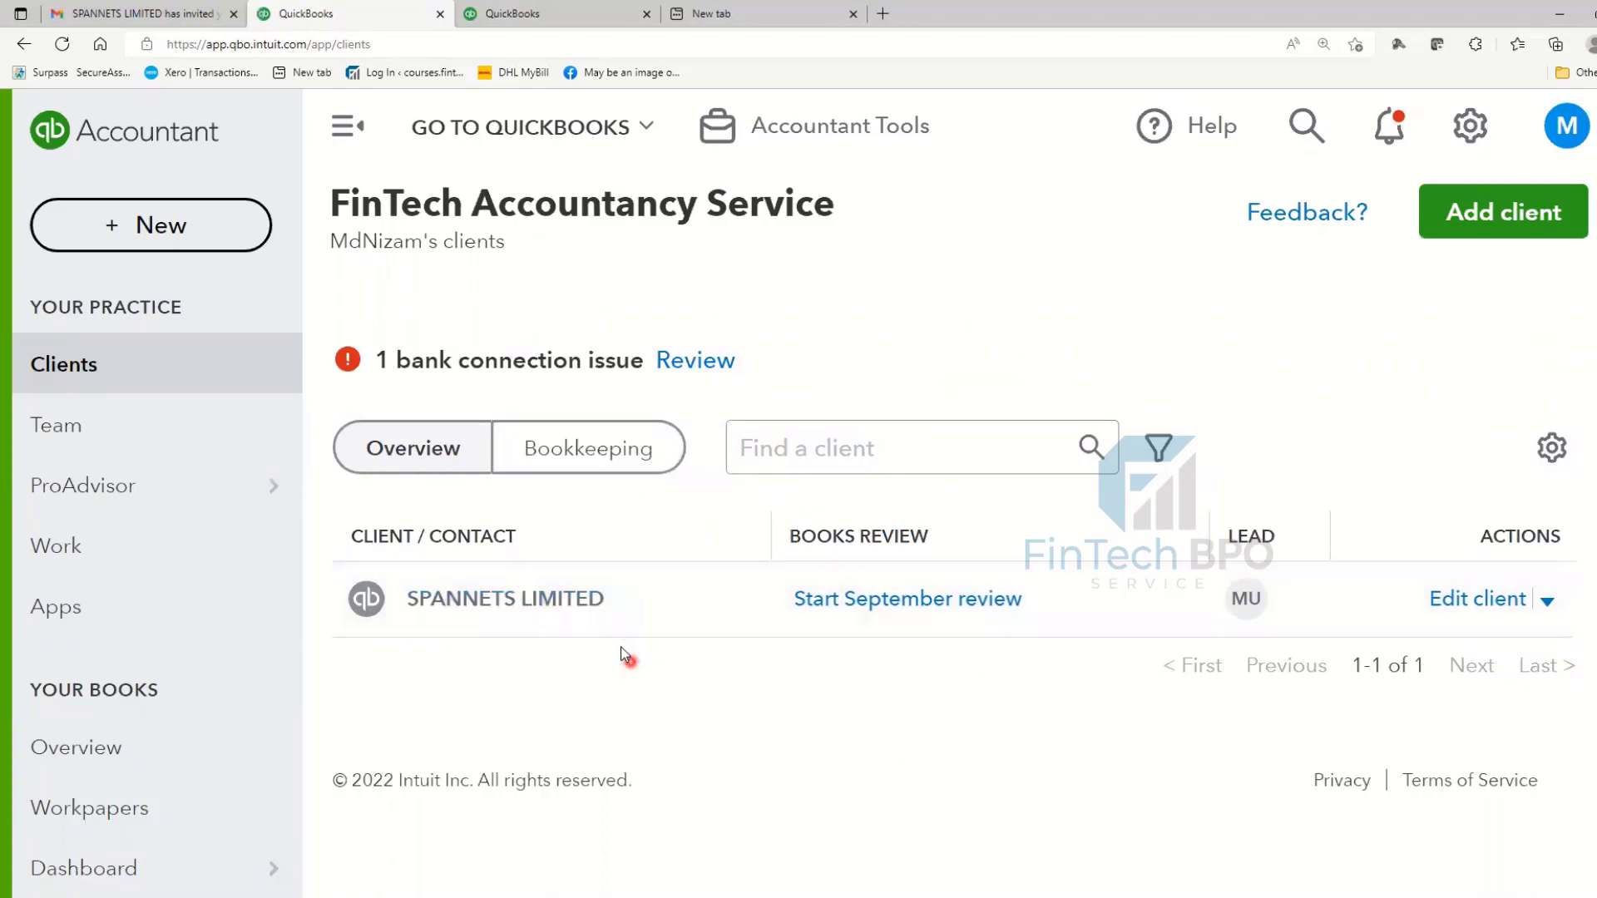
click(563, 603)
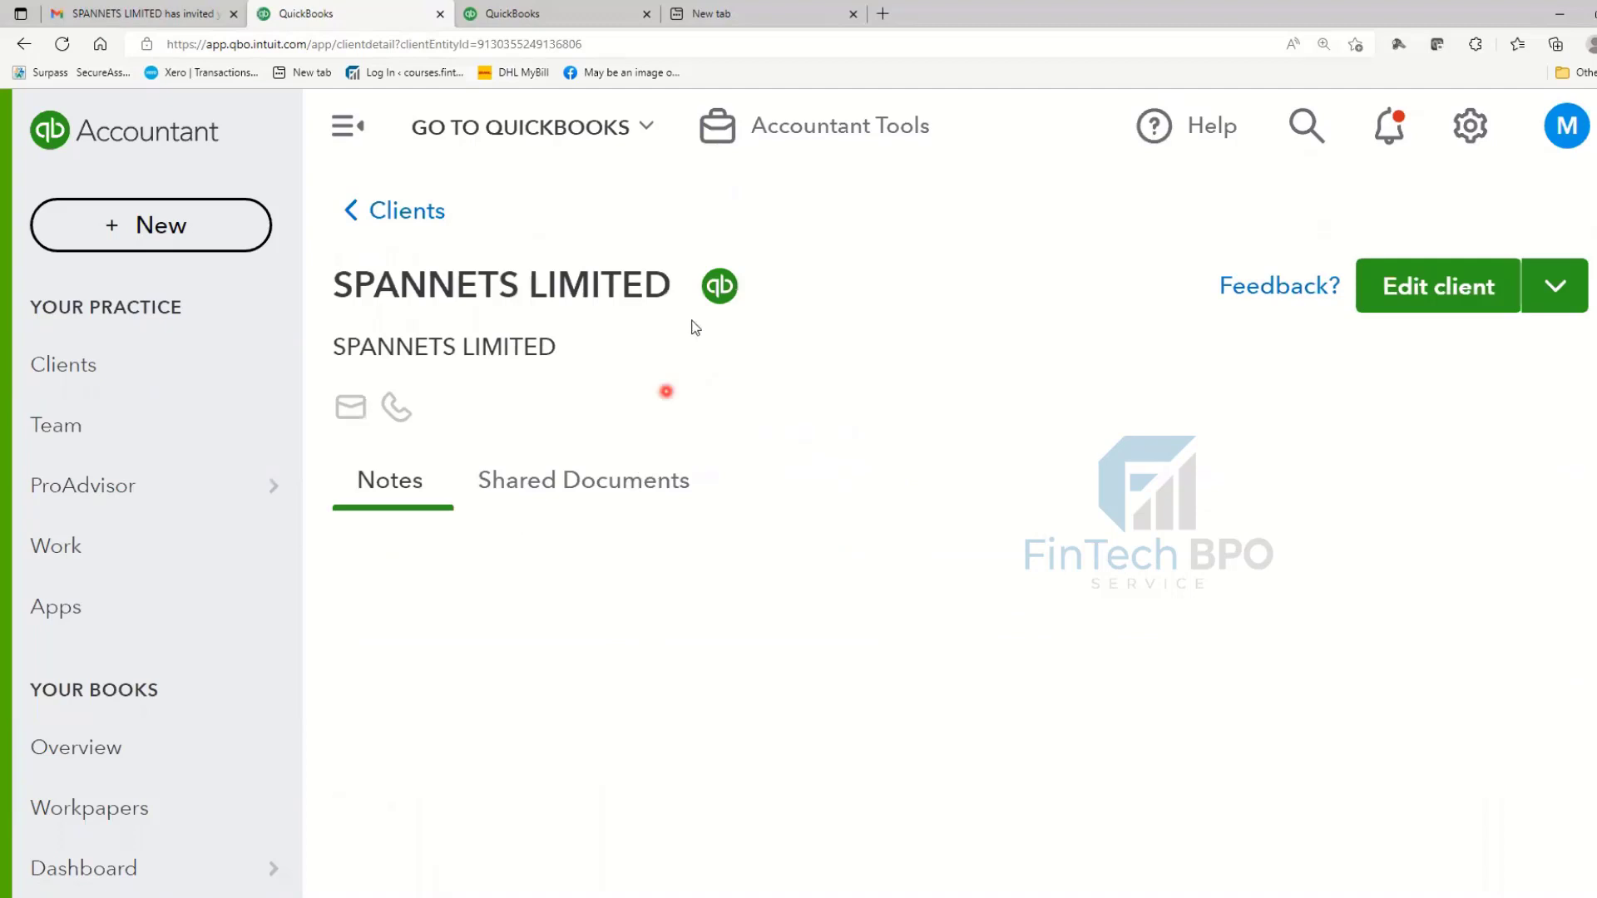
- Switch into SPANNETS LIMITED's company books and scroll through its dashboard
click(706, 291)
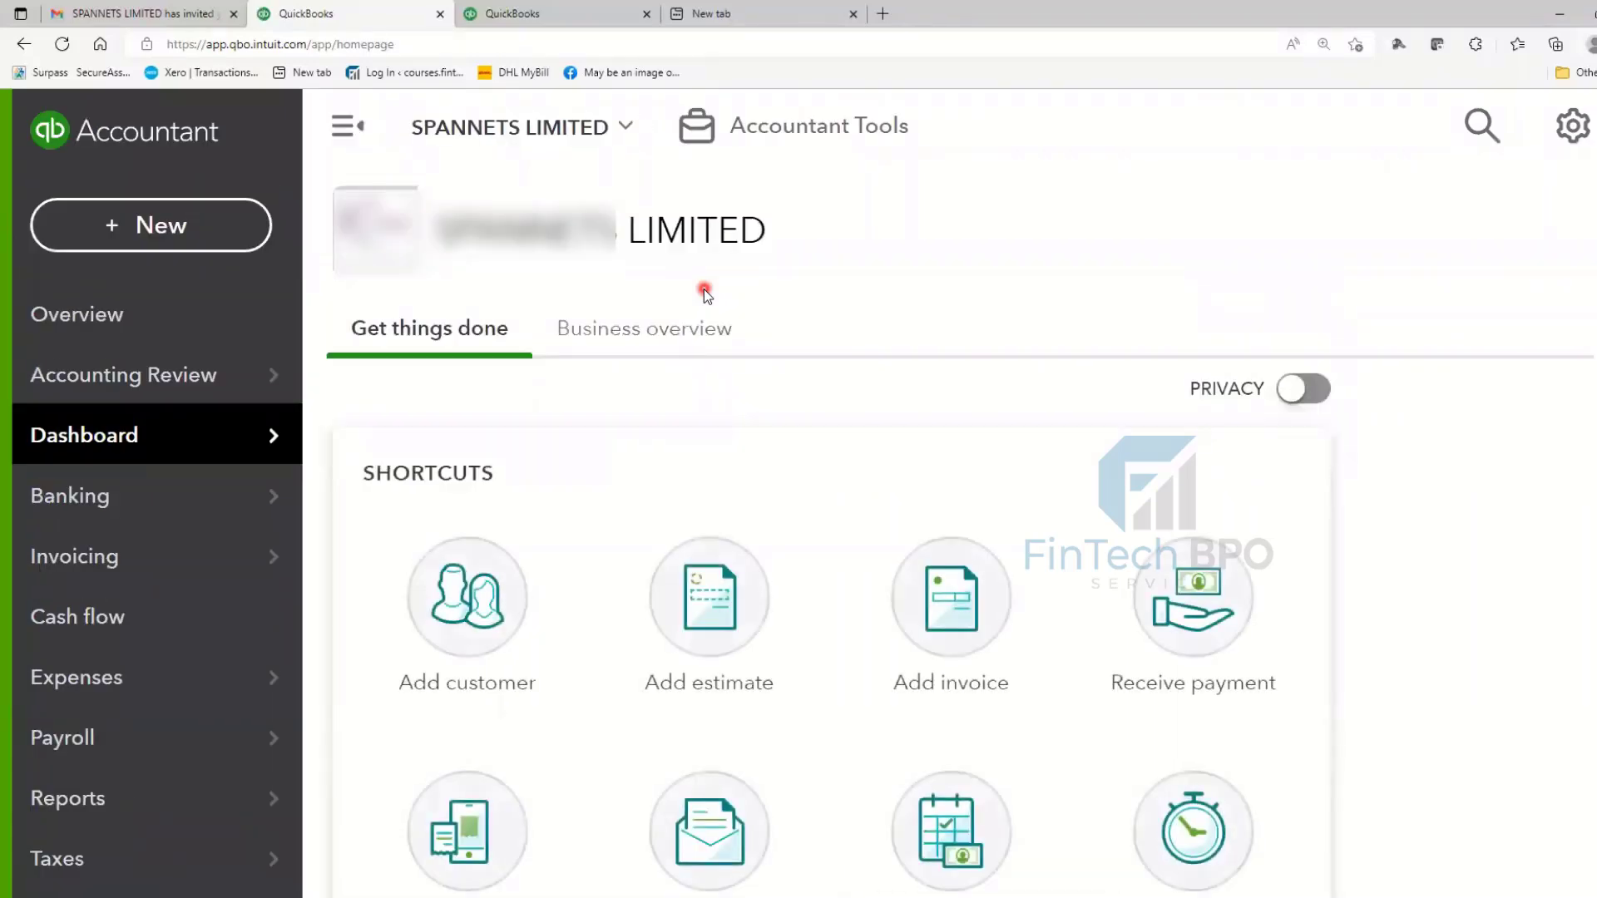
scroll(887, 494, down, 3)
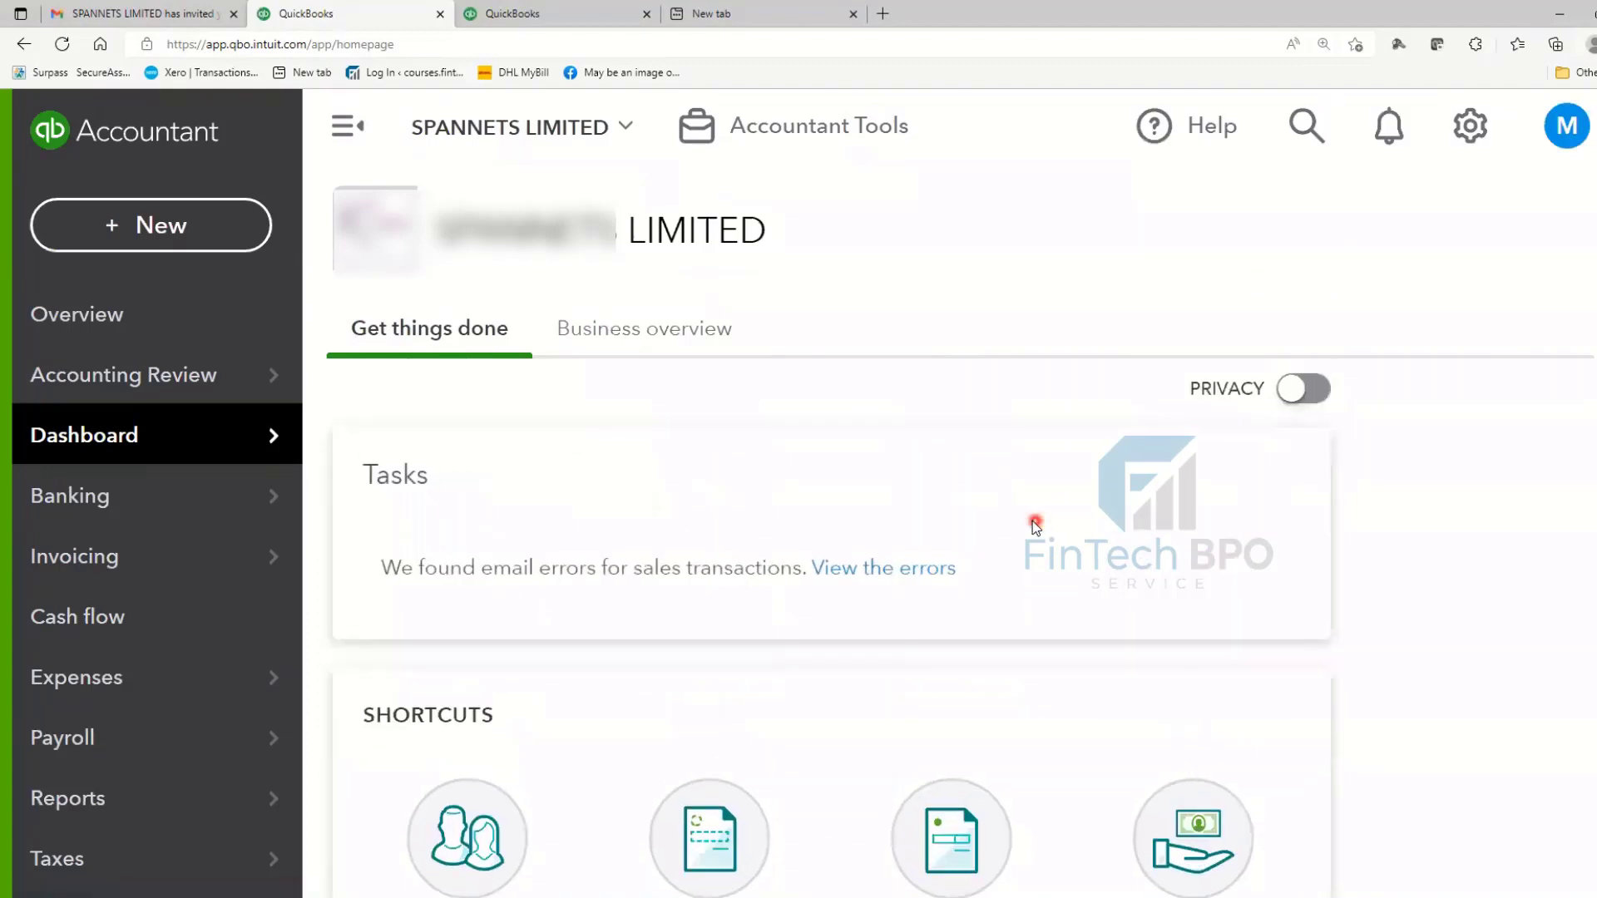
scroll(895, 488, down, 2)
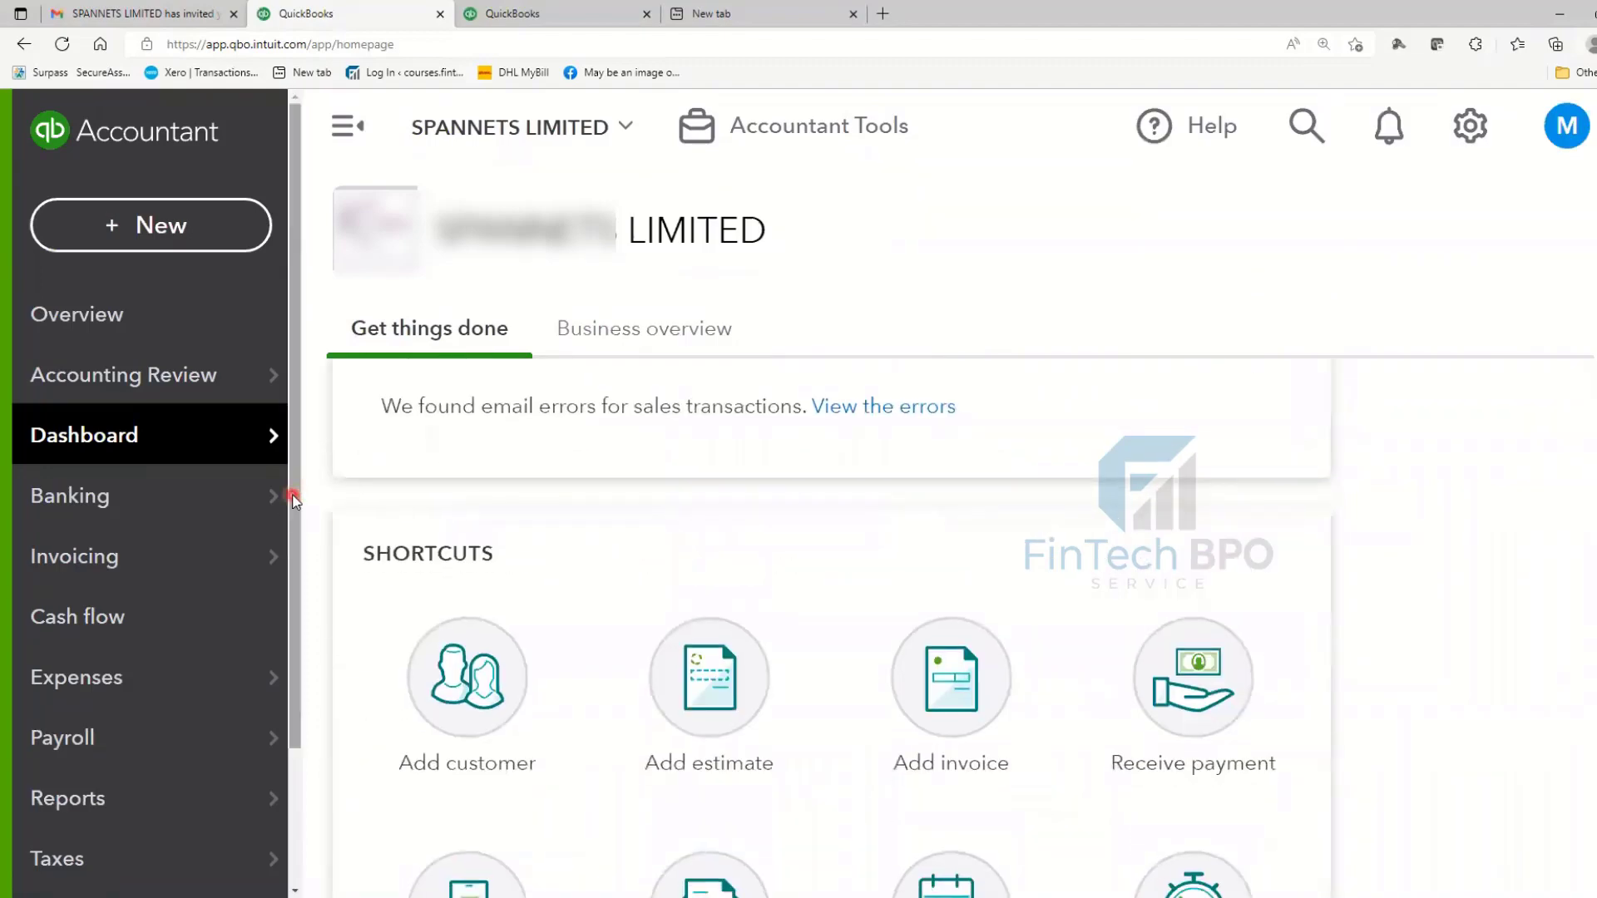
scroll(275, 510, down, 2)
mouse_move(263, 636)
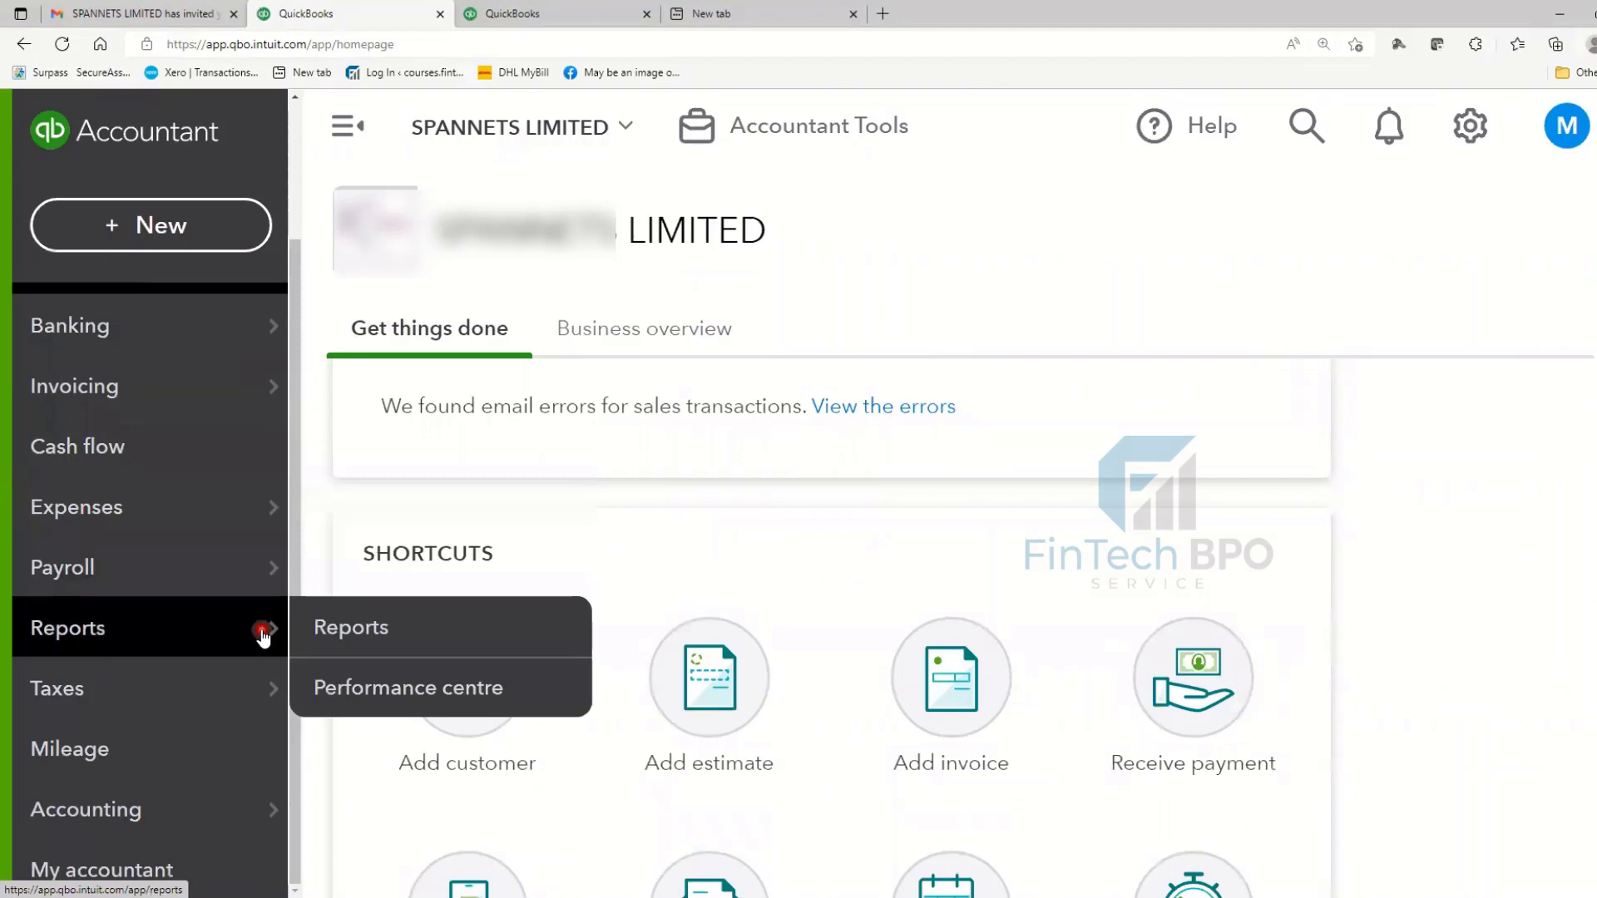